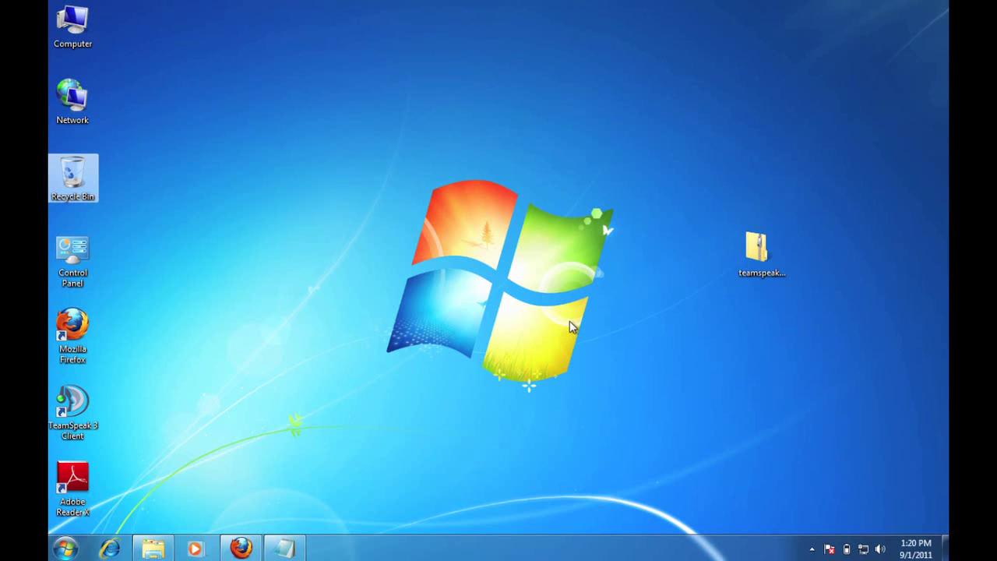
Bring Firefox back and open the TeamSpeak 3 Downloads page.
left_click(240, 548)
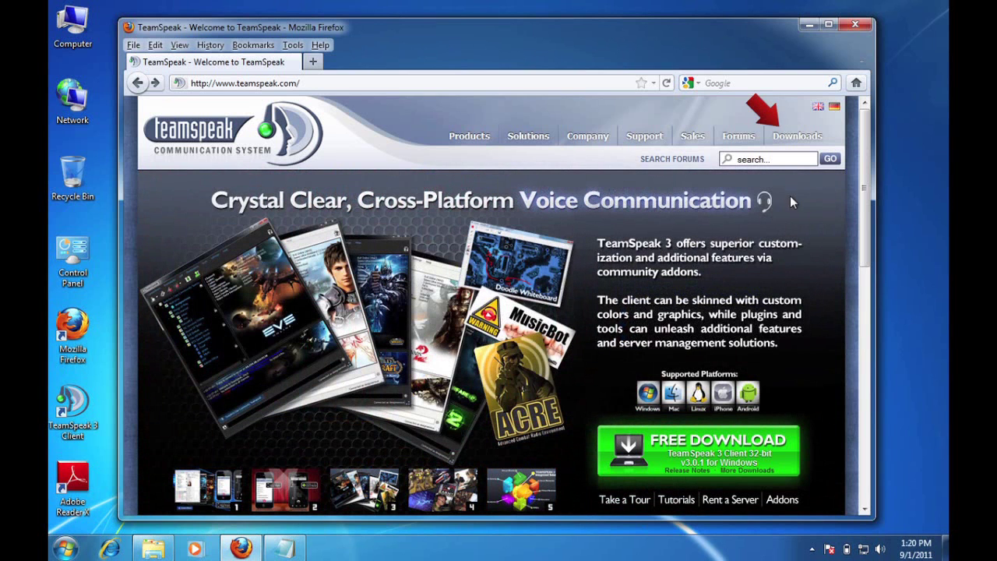
mouse_move(797, 137)
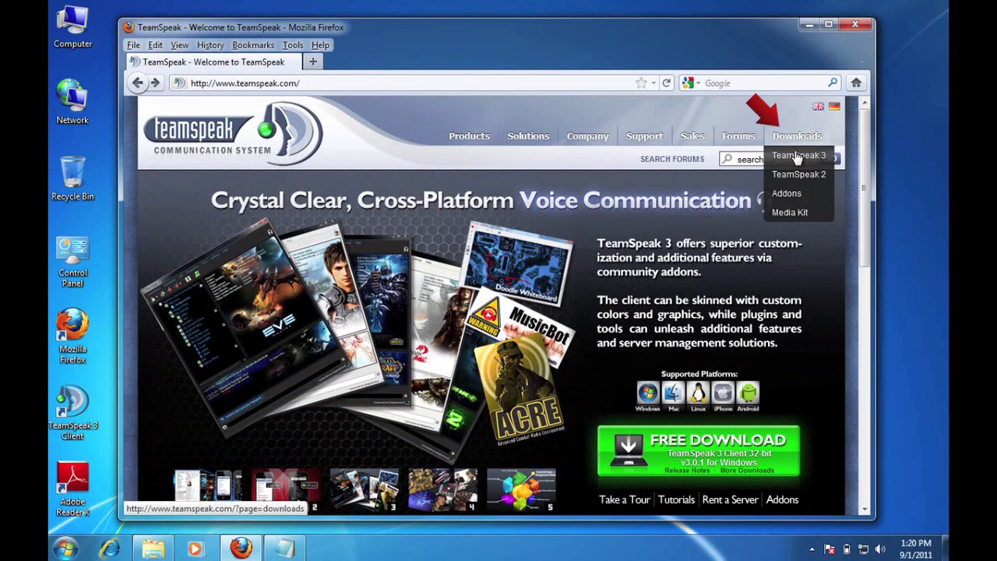
left_click(797, 156)
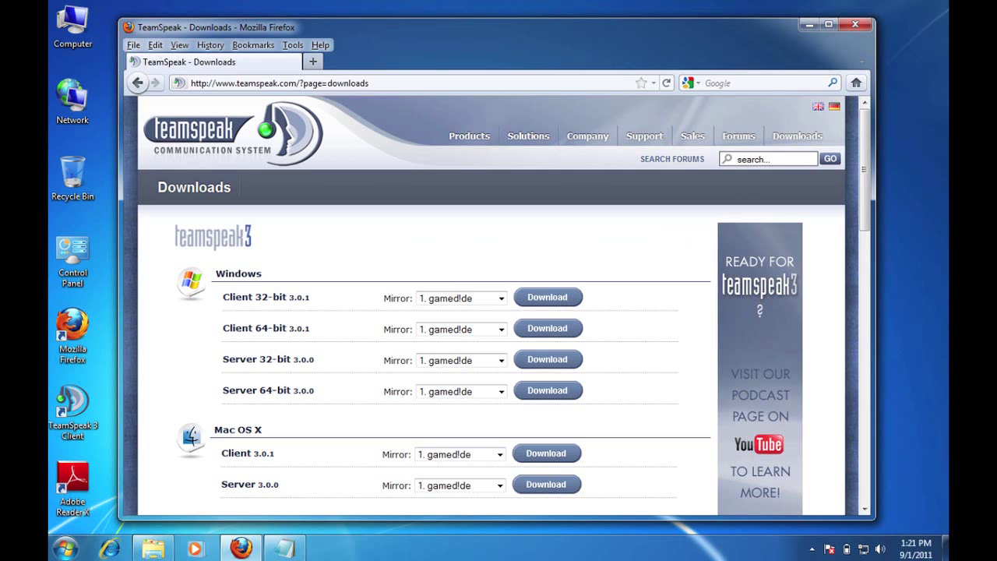
Highlight the Windows Server 64-bit download entry instead of the 32-bit one.
left_click_drag(217, 360, 349, 365)
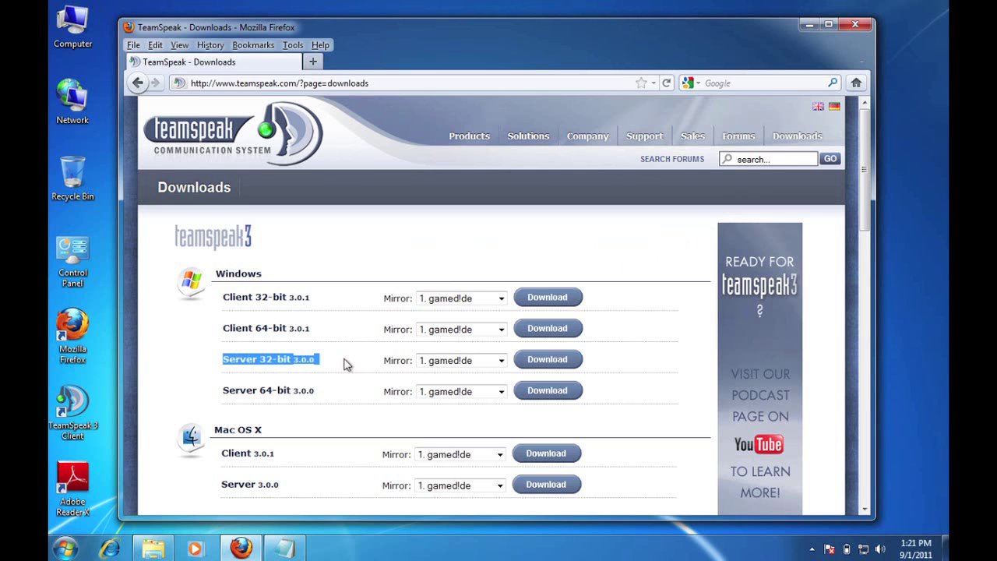
left_click(234, 388)
left_click_drag(223, 389, 326, 395)
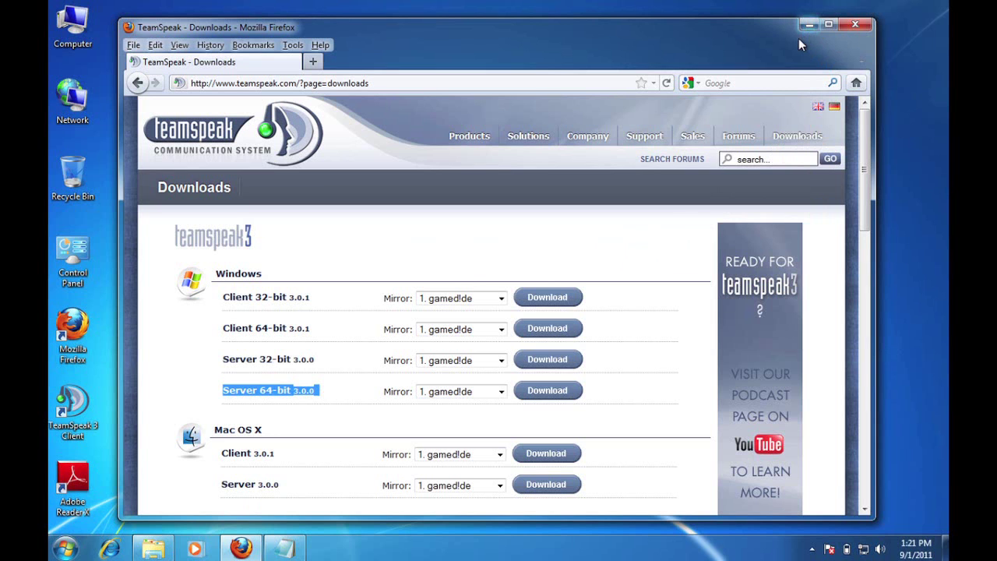
Minimize Firefox and select the teamspeak3-server_win64-3.0.0 zip on the desktop.
left_click(808, 26)
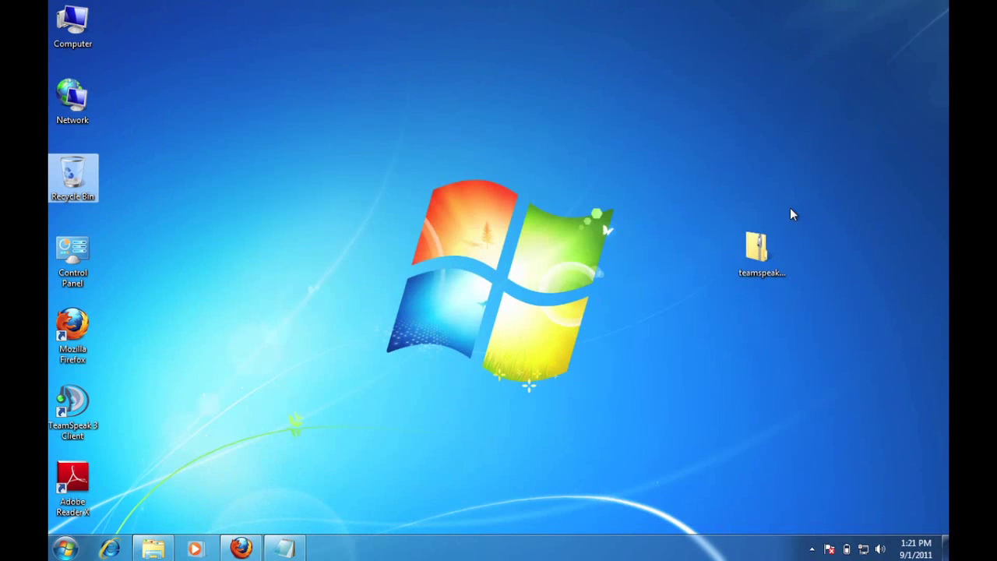
left_click(762, 249)
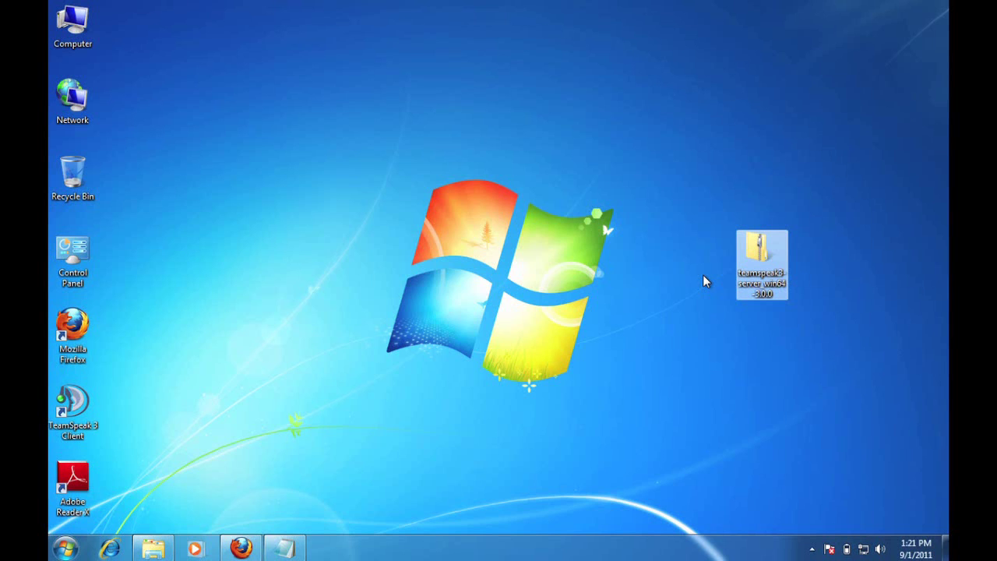
Copy the teamspeak3-server_win64 folder from the zip to the desktop and close the archive.
double_click(761, 257)
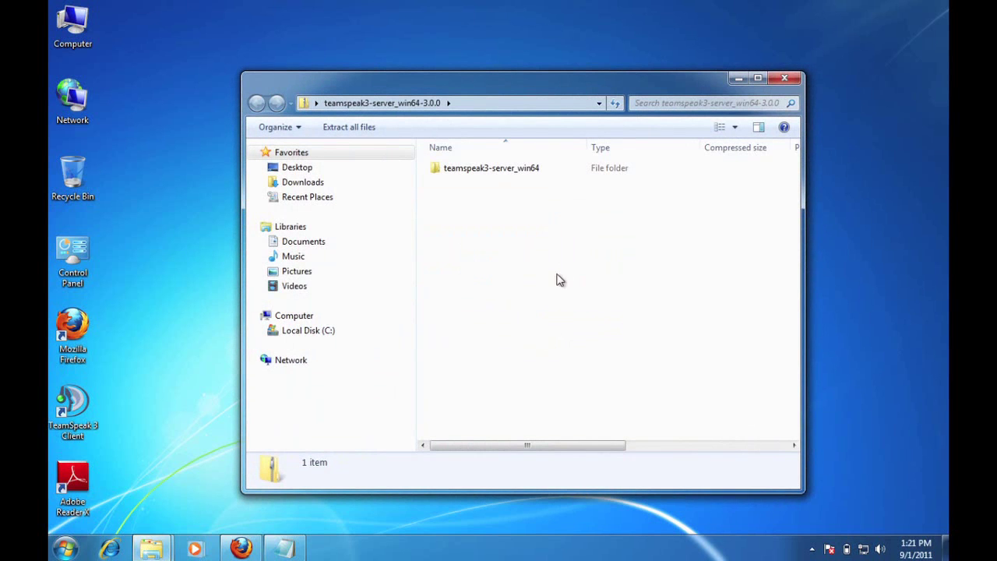
left_click(475, 174)
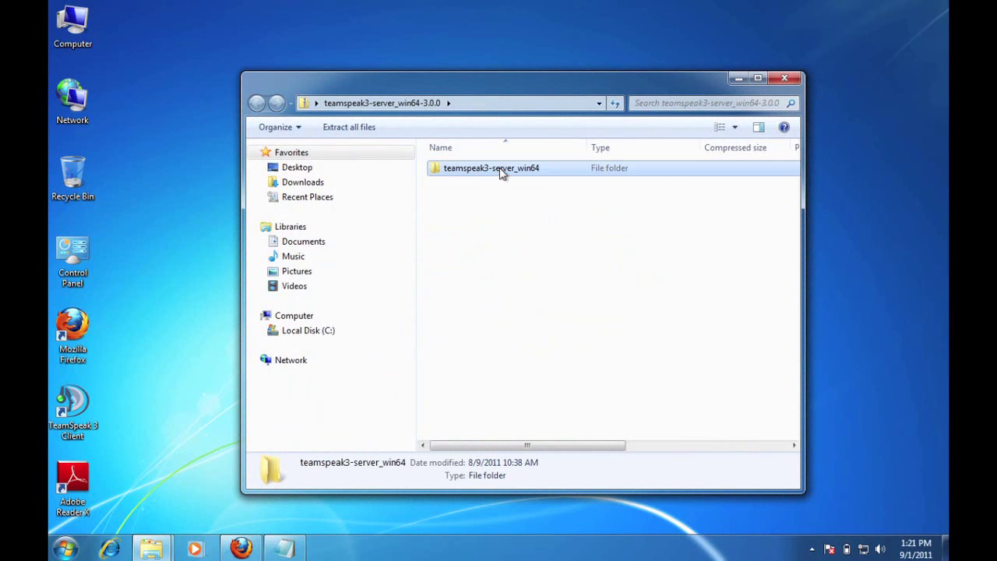
left_click_drag(501, 173, 163, 254)
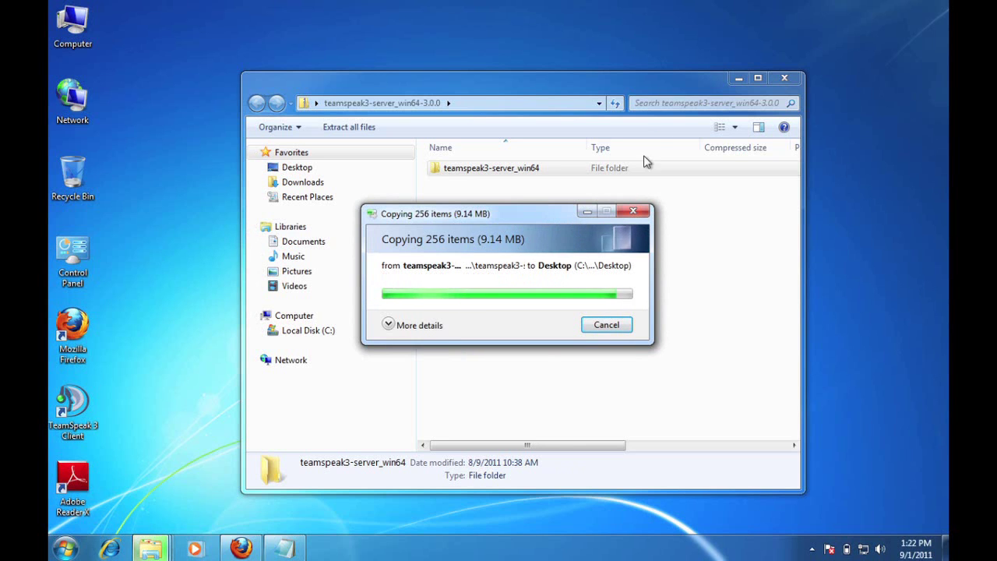
left_click(784, 77)
left_click_drag(183, 177, 290, 250)
Open the extracted folder and run ts3server_win64, accepting the security warning.
double_click(290, 251)
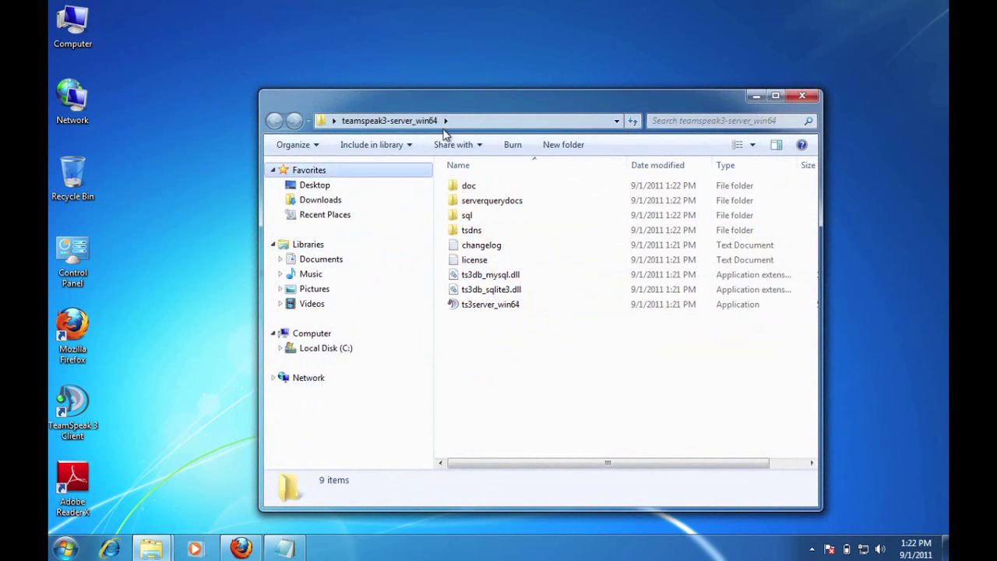
left_click_drag(482, 98, 446, 86)
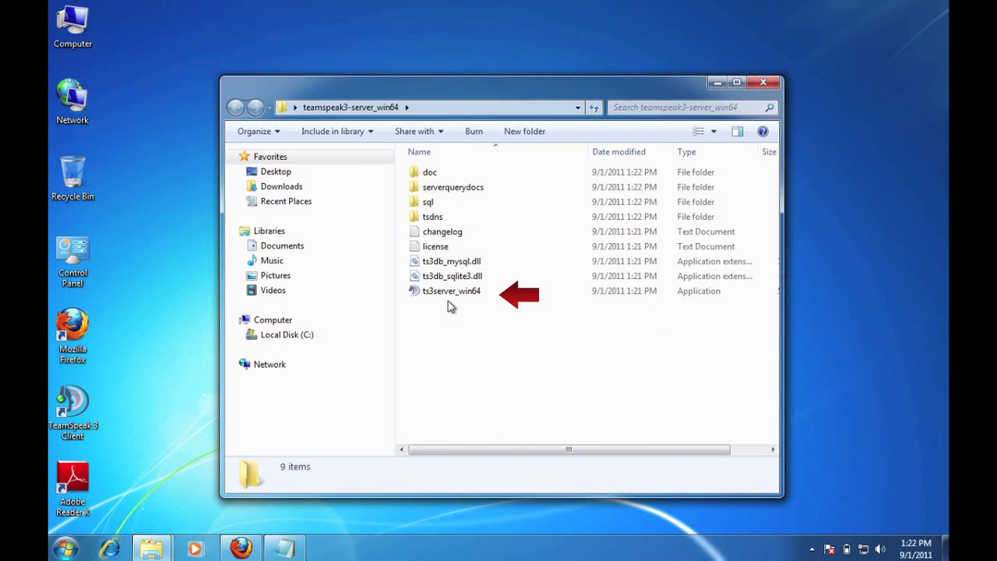
mouse_move(448, 300)
double_click(453, 293)
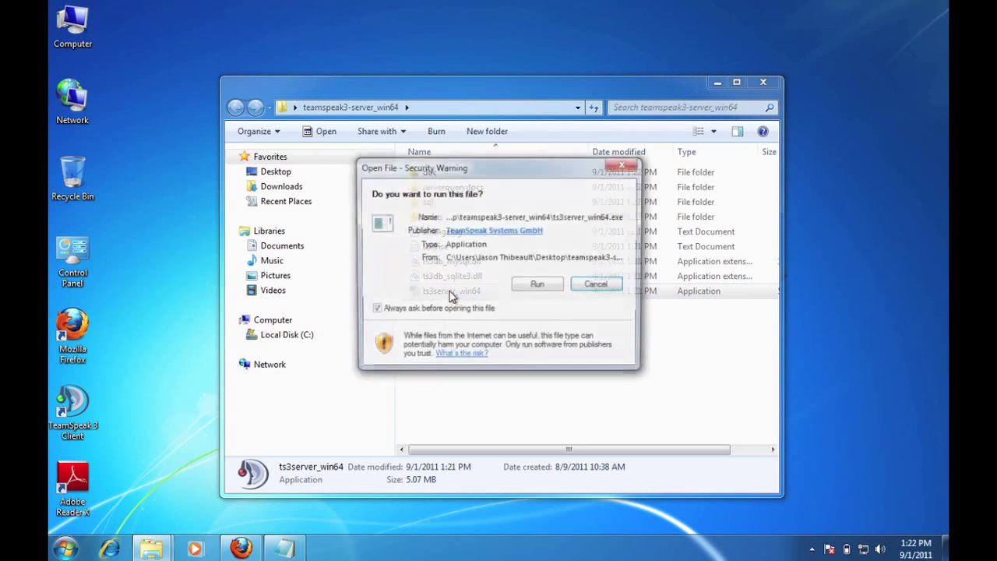
left_click(538, 288)
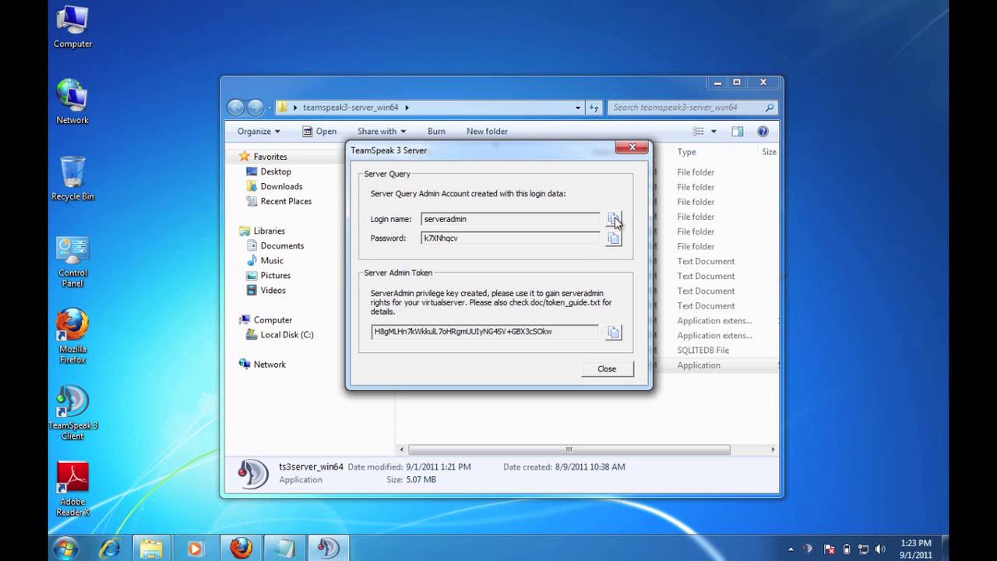
Copy the Server Query admin login name from the first-start dialog.
left_click(613, 219)
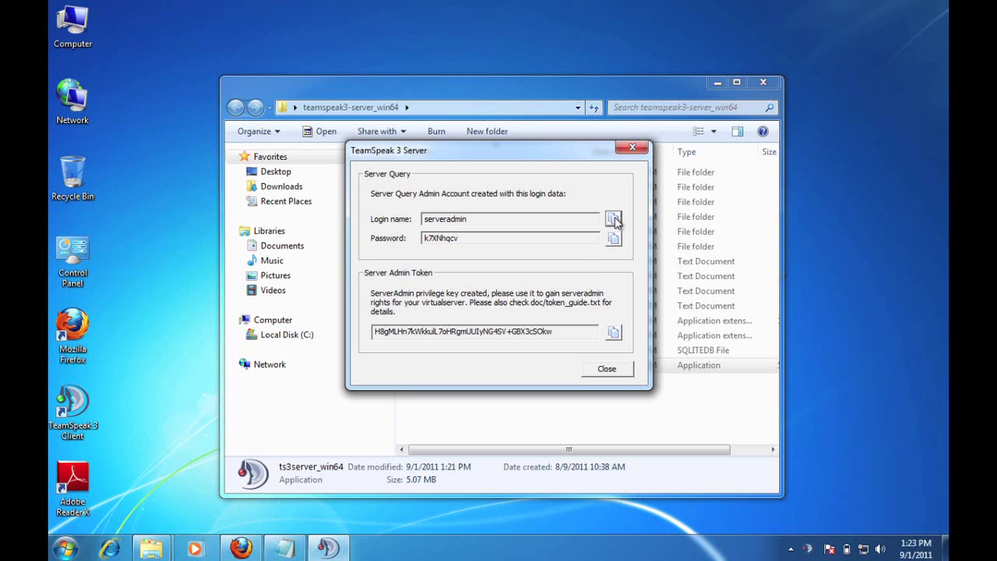
Paste the query admin login name and password onto two lines of the Notepad note.
left_click(285, 549)
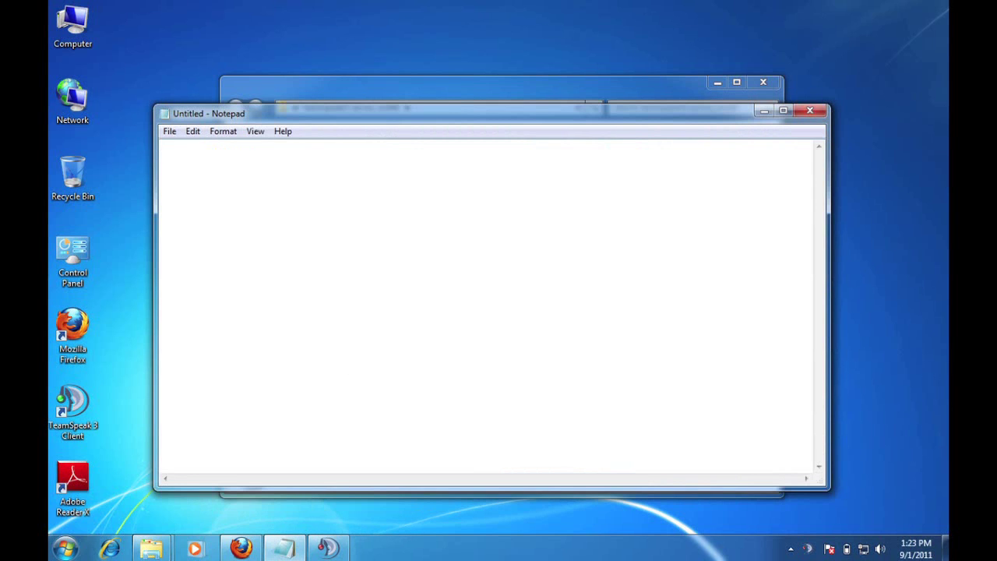
key("ctrl+v")
key("Return")
left_click(328, 549)
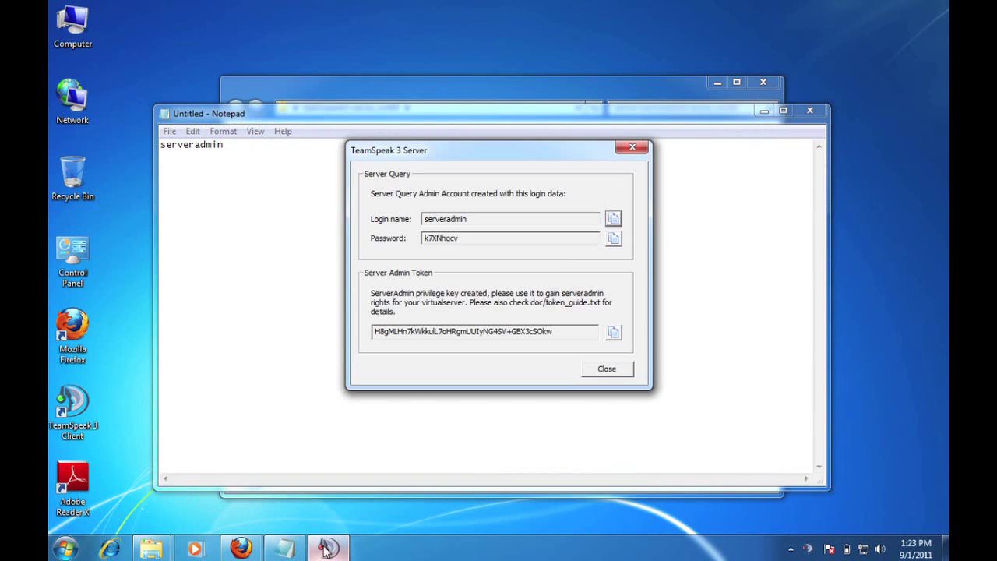
left_click(614, 238)
key("alt+Tab")
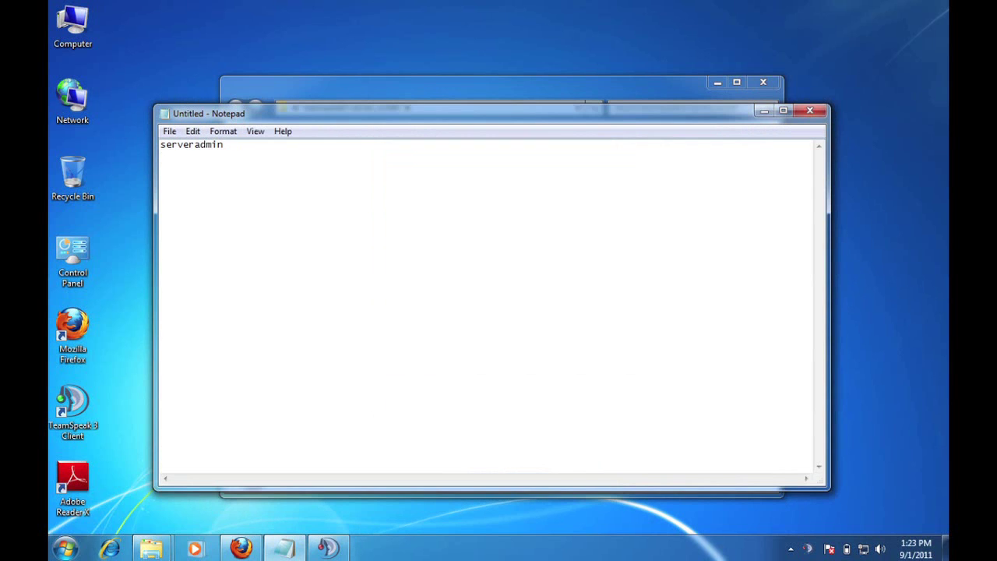
key("ctrl+v")
key("Return")
key("Return")
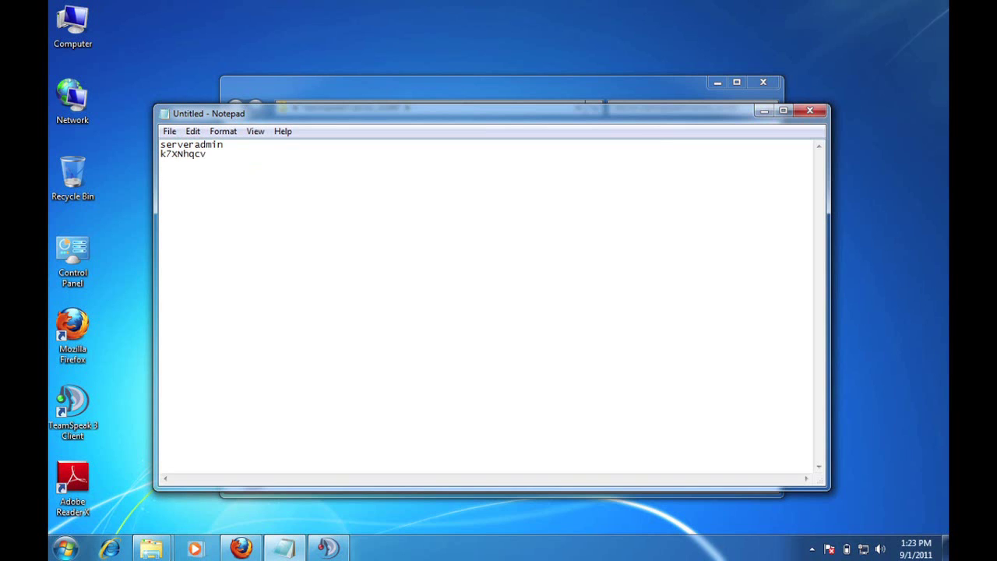
left_click(327, 549)
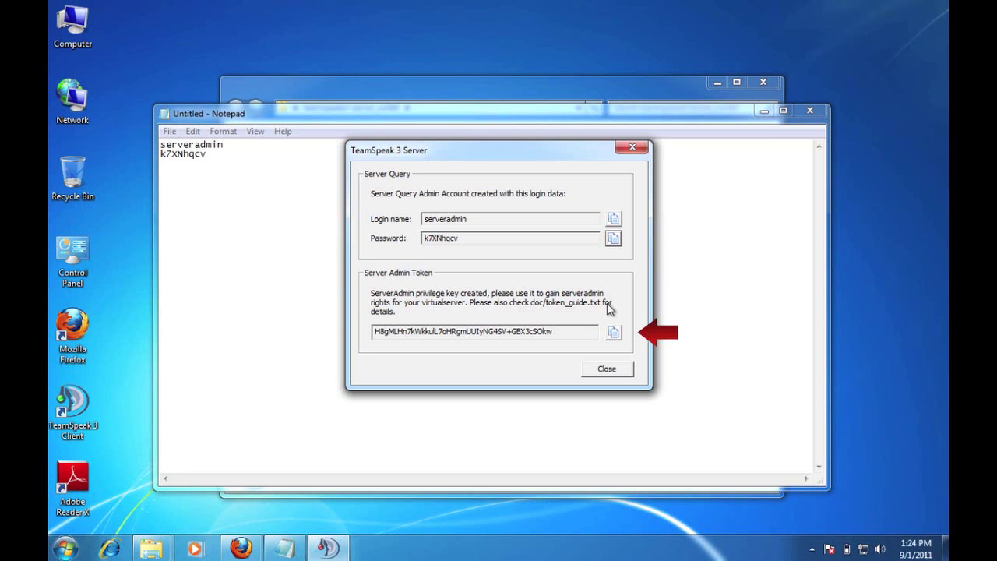
Copy the ServerAdmin privilege key into the Notepad note.
left_click(613, 334)
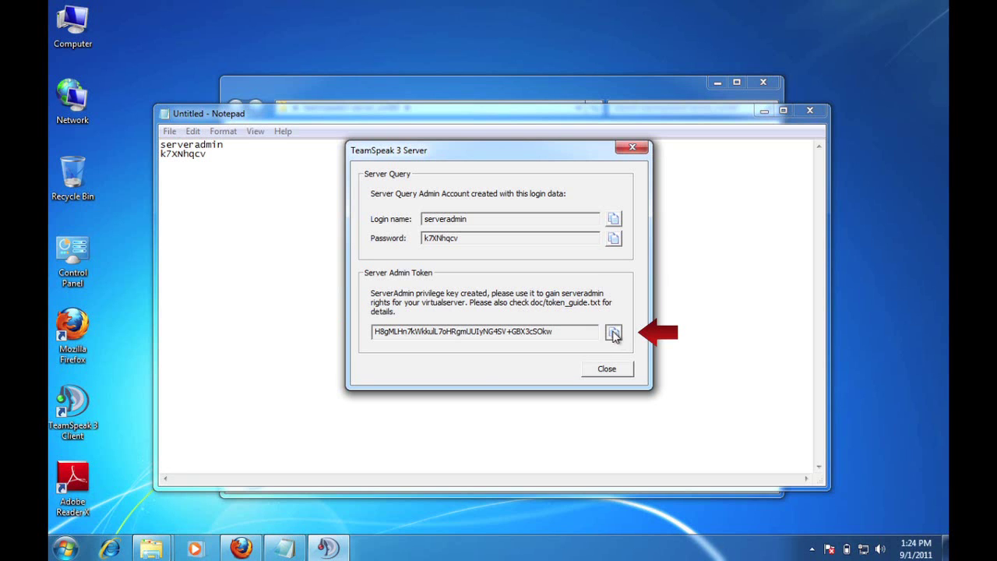
left_click(284, 547)
key("ctrl+v")
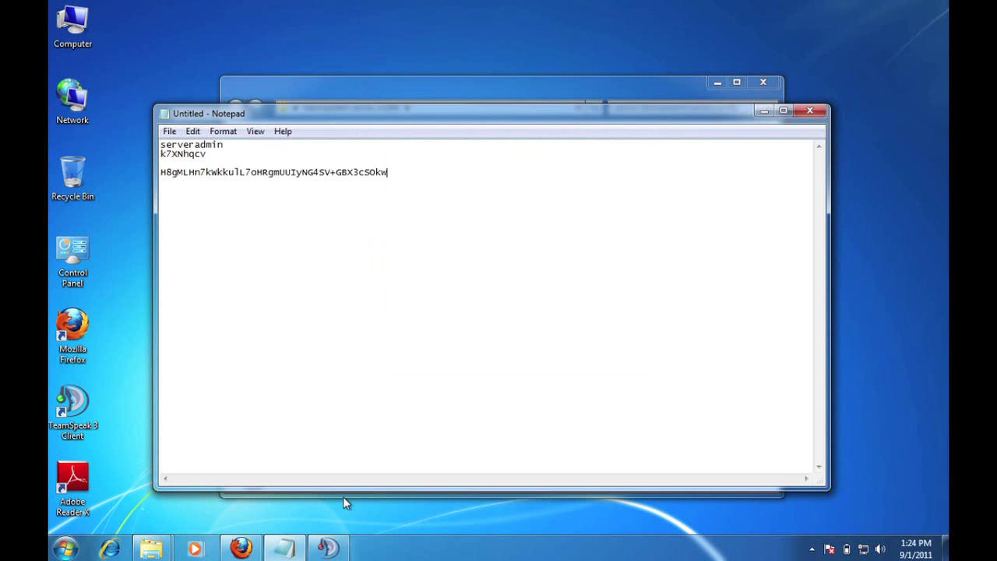
Close the server token dialog and minimize Notepad and the server folder window.
left_click(327, 548)
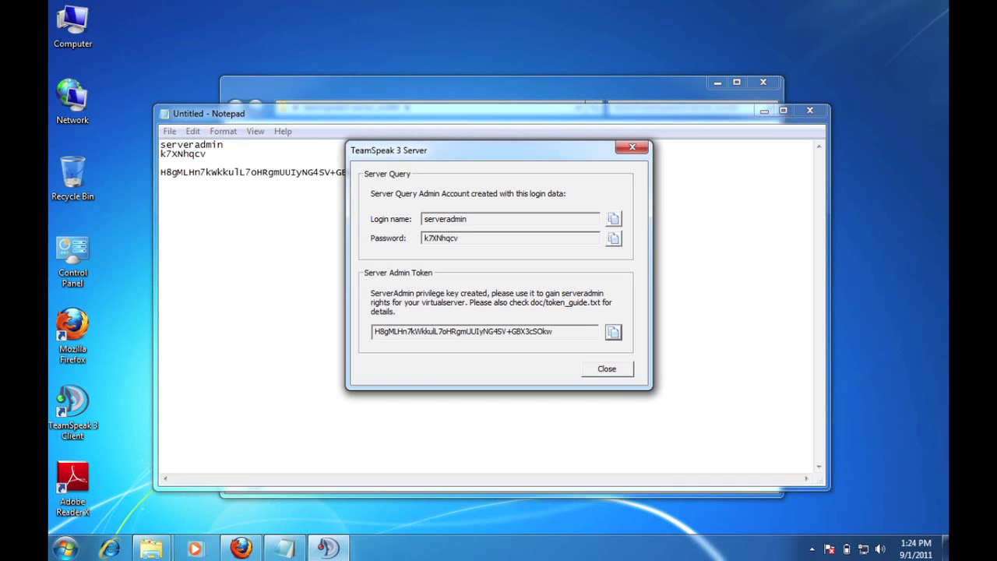
left_click(611, 374)
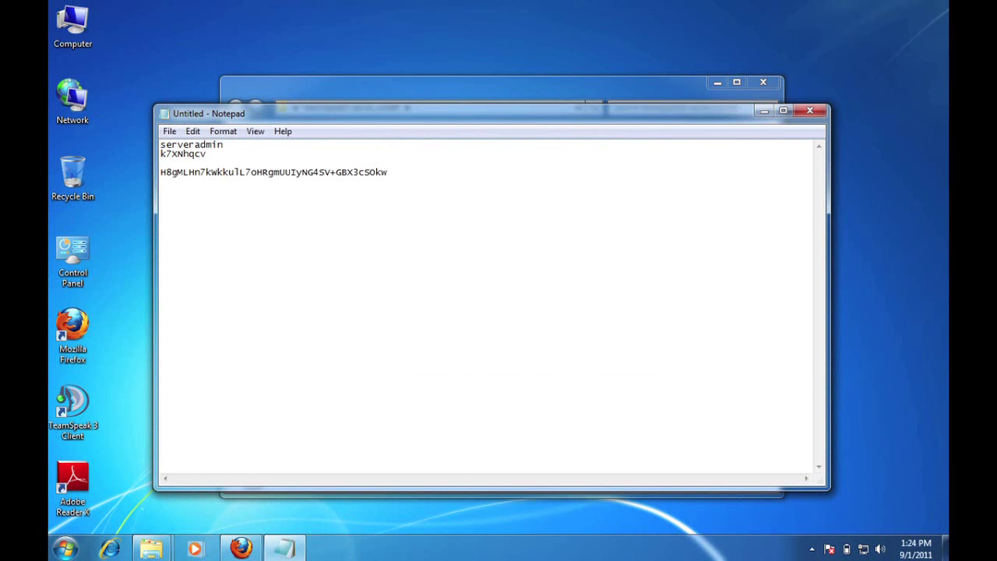
left_click(764, 111)
left_click(719, 81)
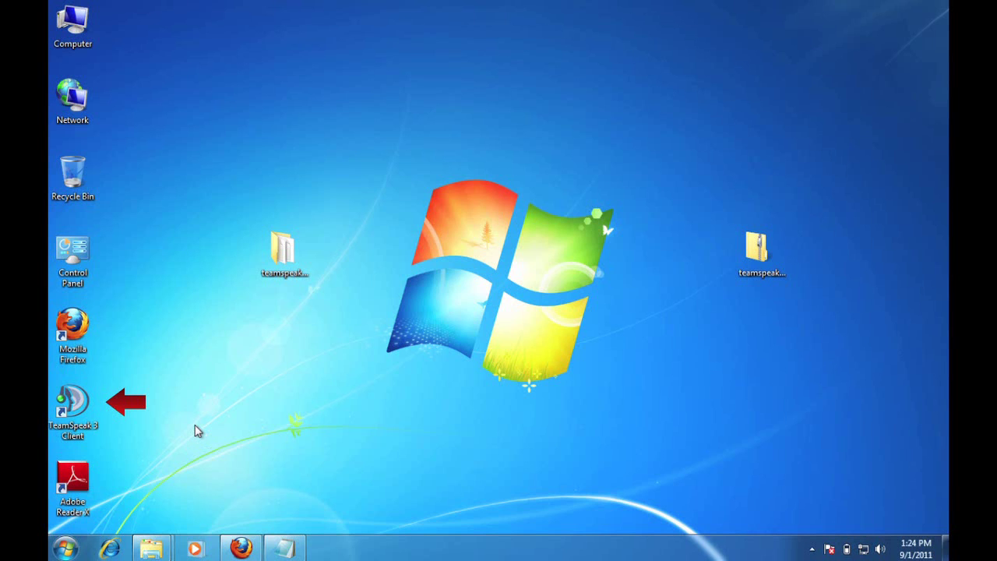
Launch the TeamSpeak 3 client and choose Connections > Connect.
double_click(78, 411)
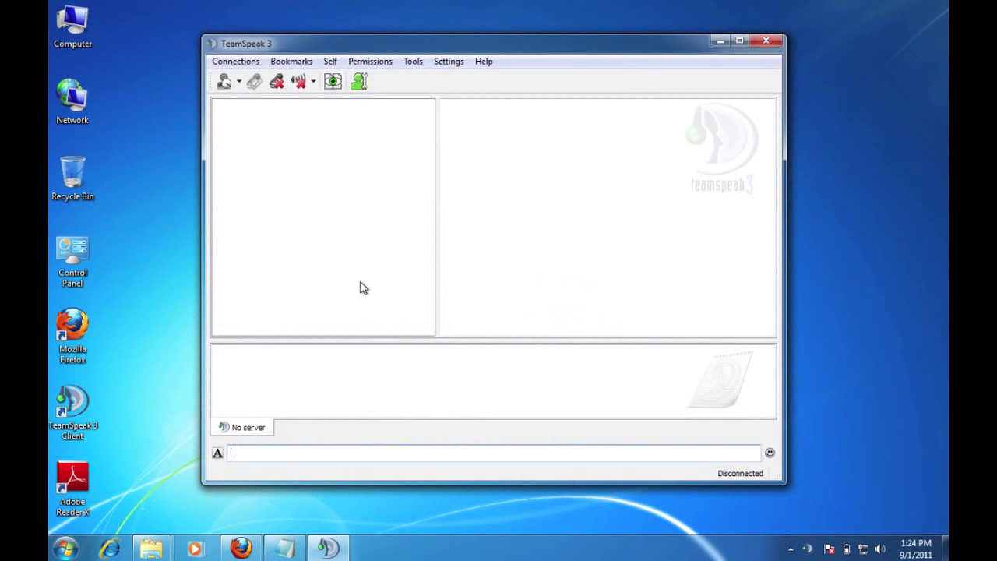
left_click(239, 68)
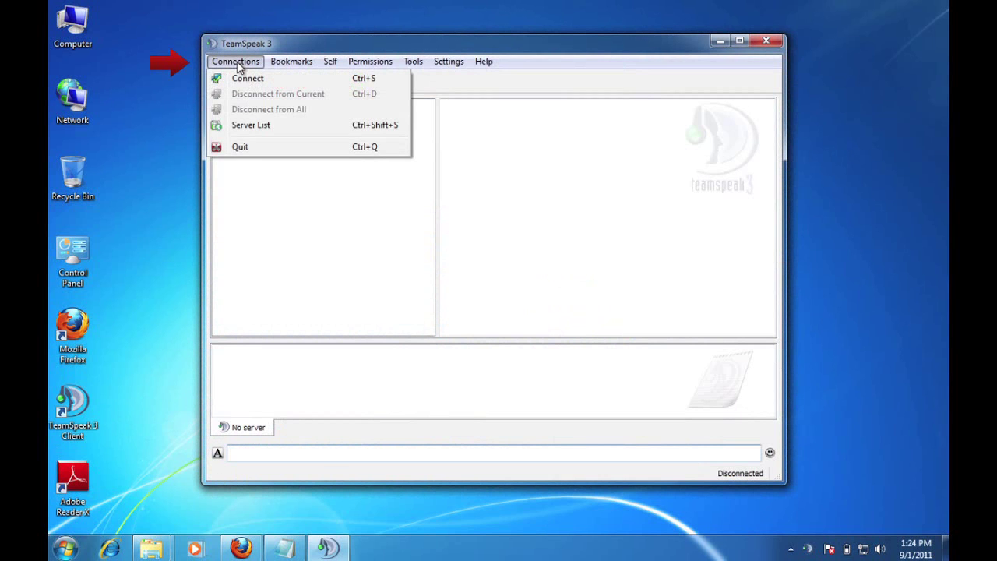
left_click(249, 79)
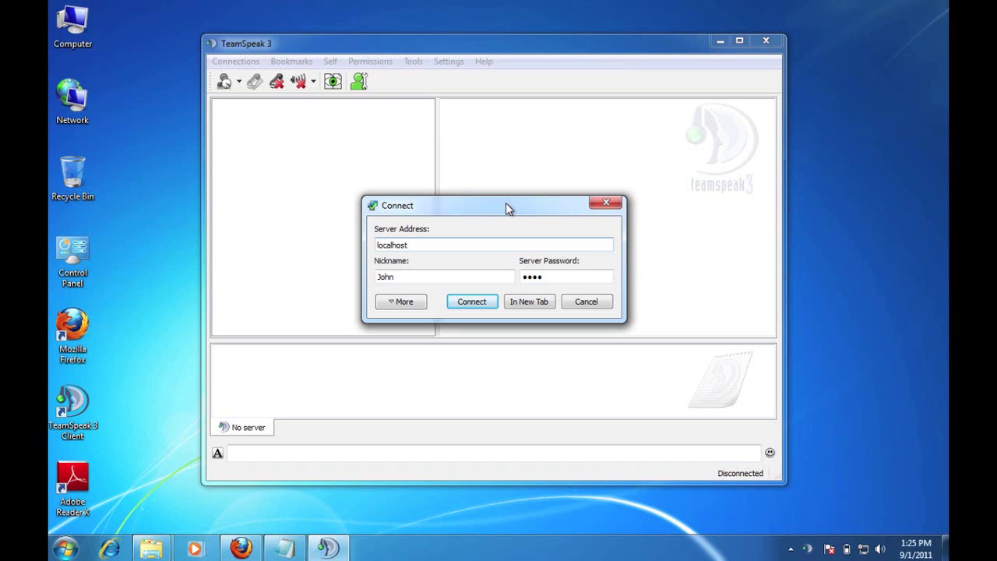
Connect to localhost:9987 with nickname Alpha and an empty server password.
type(":9987")
key("Tab")
type("Alpha")
left_click(543, 277)
key("ctrl+a")
key("BackSpace")
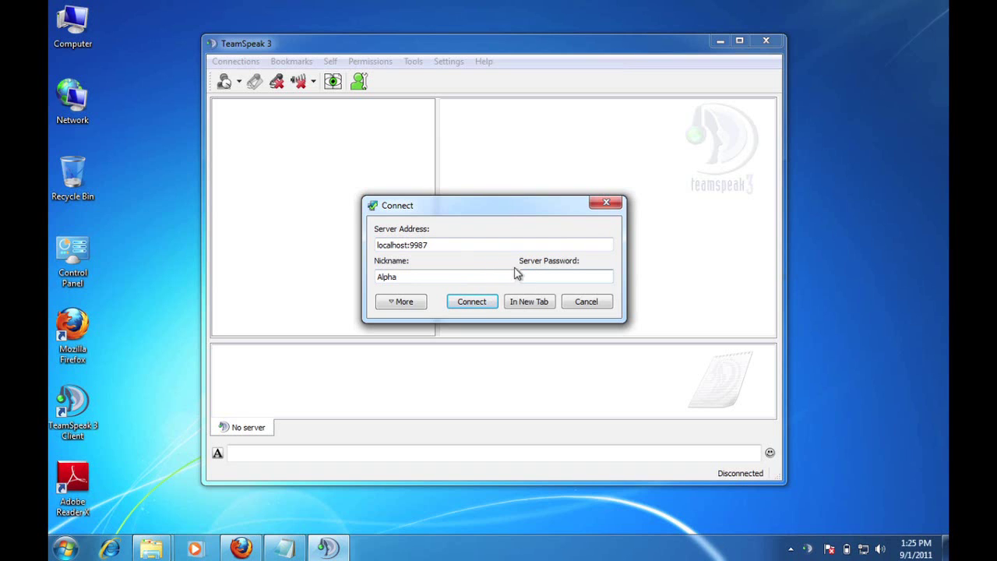
left_click(475, 304)
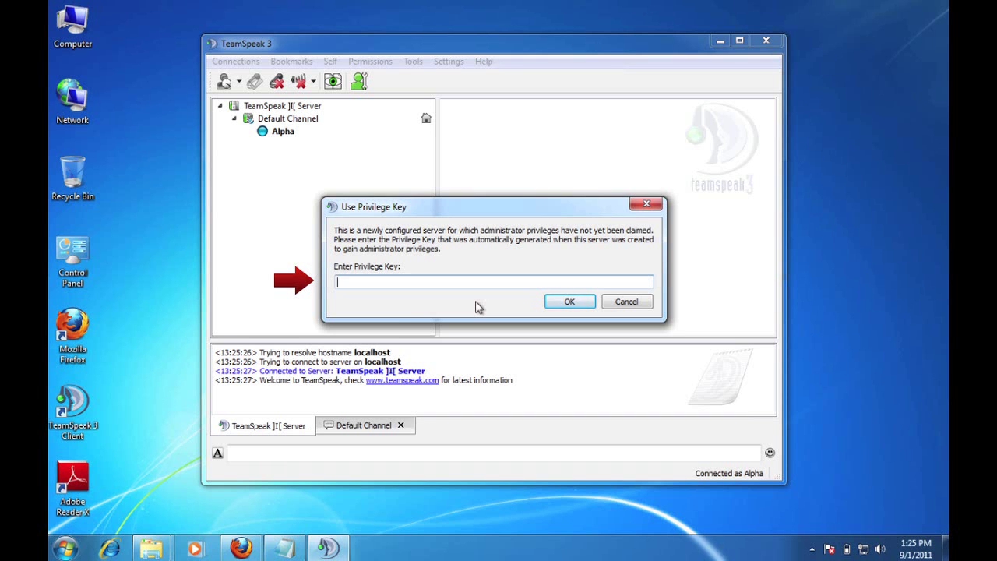
Select the privilege key line in Notepad and copy it via Edit > Copy.
left_click(285, 550)
left_click_drag(388, 172, 160, 172)
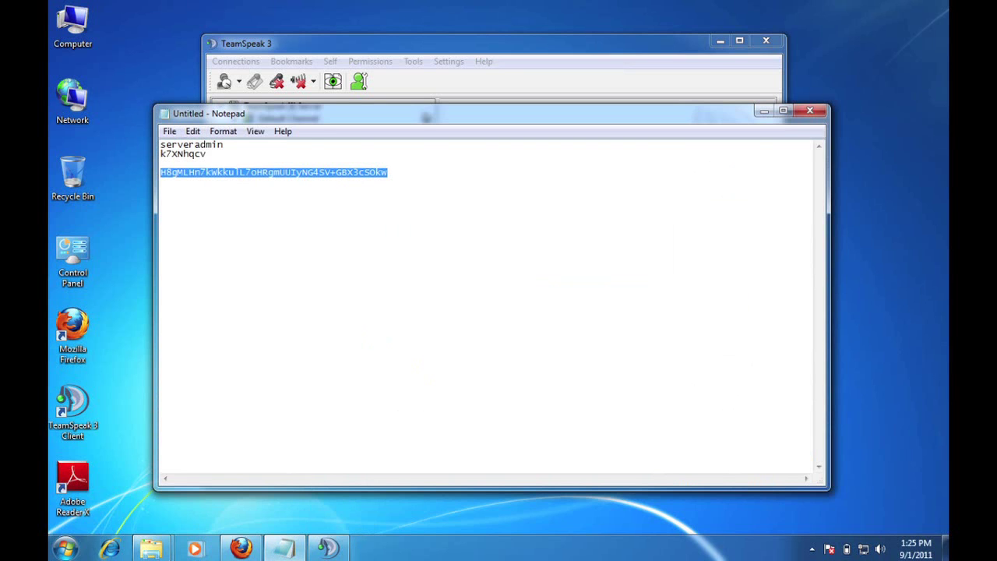
left_click(193, 131)
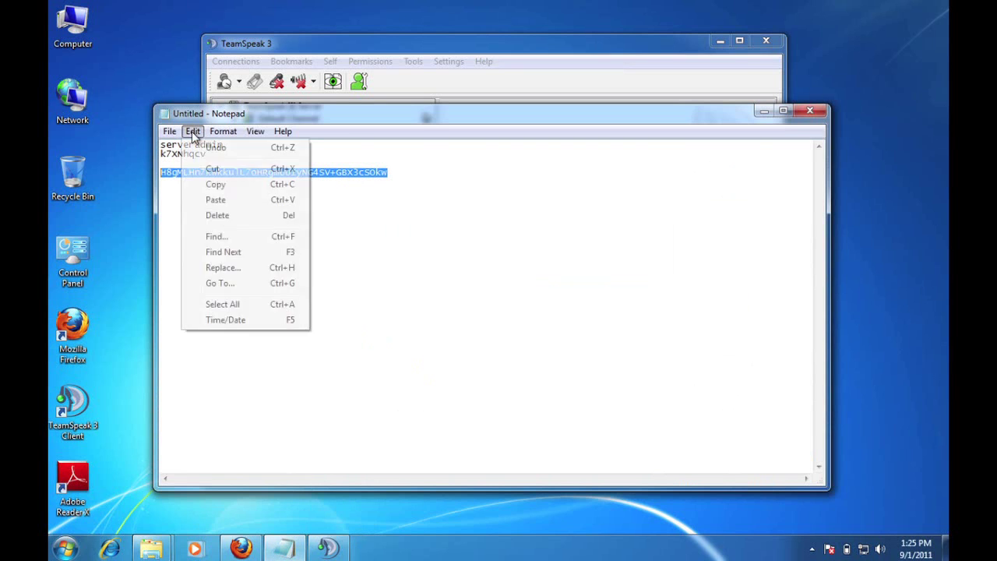
left_click(216, 184)
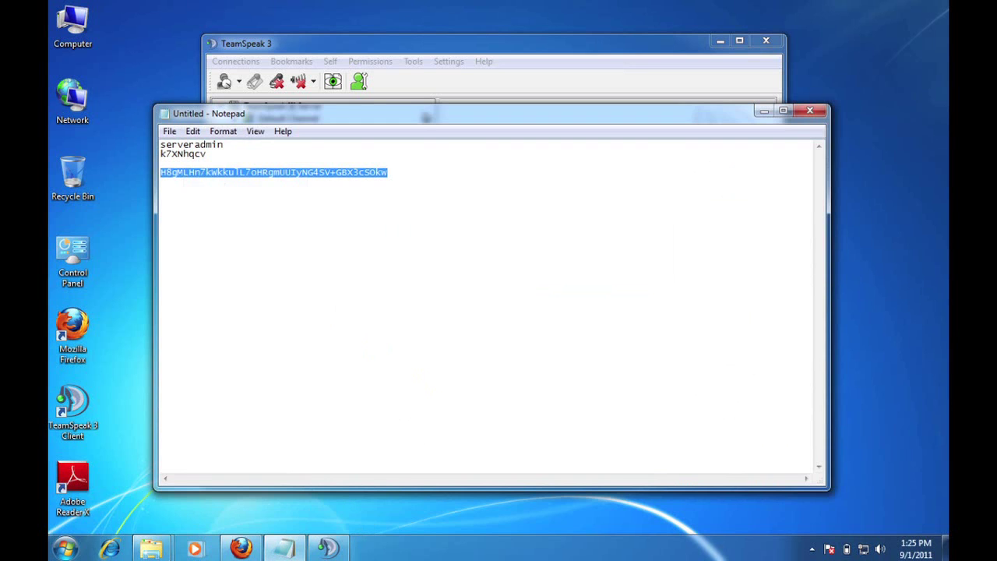
Paste the key into the Use Privilege Key prompt, submit it and dismiss the confirmation.
left_click(327, 547)
key("ctrl+v")
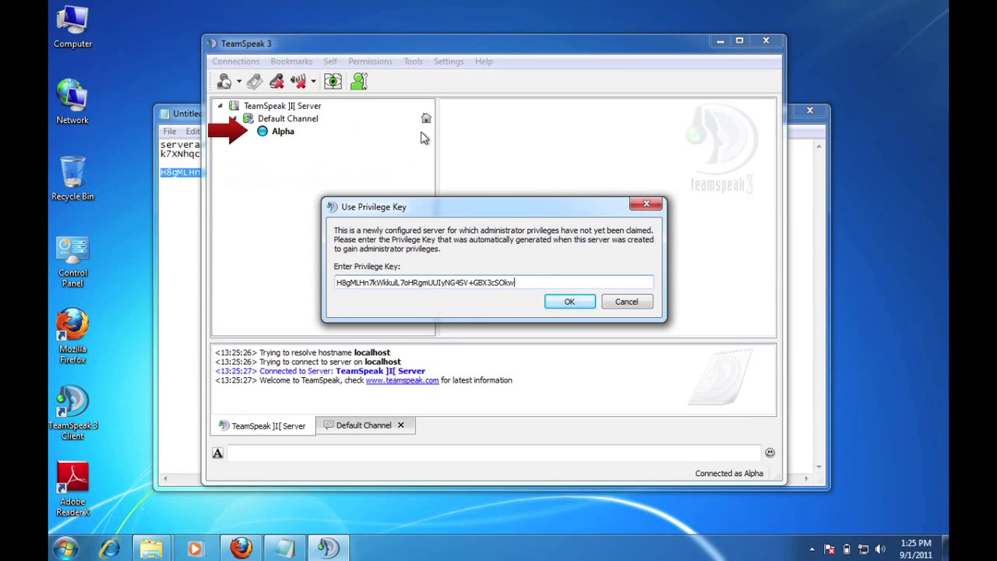
left_click(571, 302)
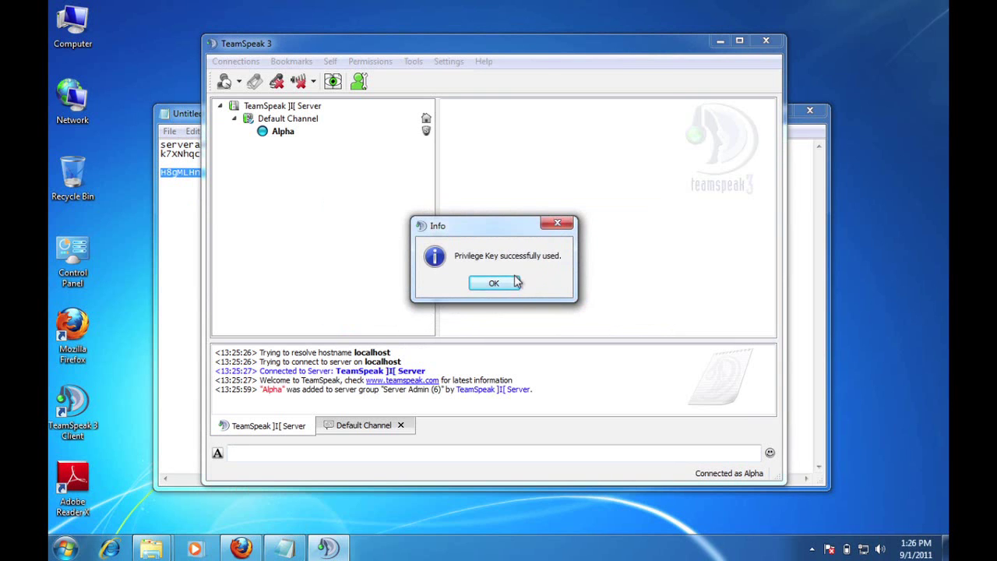
left_click(511, 286)
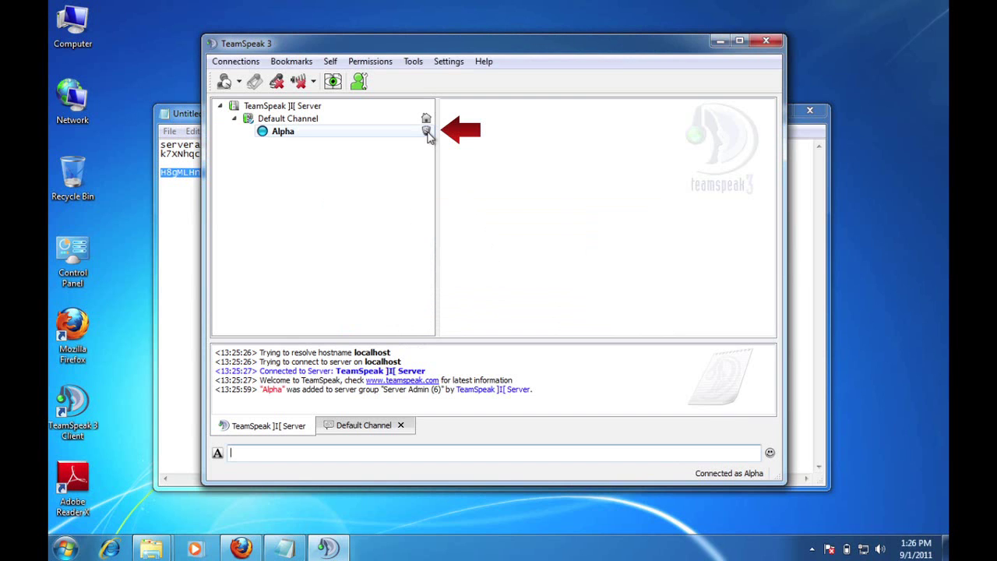
Open the Edit Virtual Server settings from the server entry's context menu.
mouse_move(428, 135)
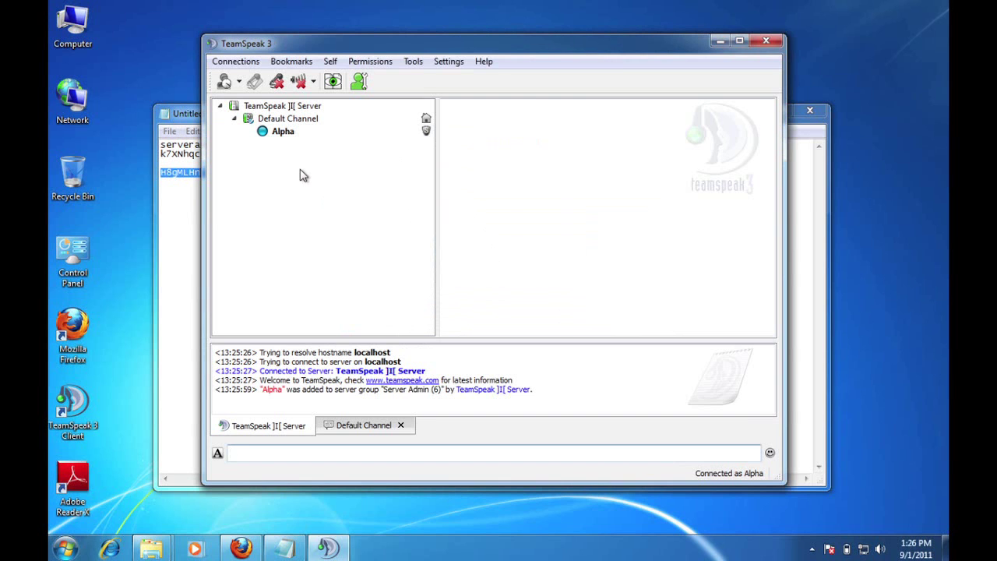
left_click(283, 111)
right_click(282, 108)
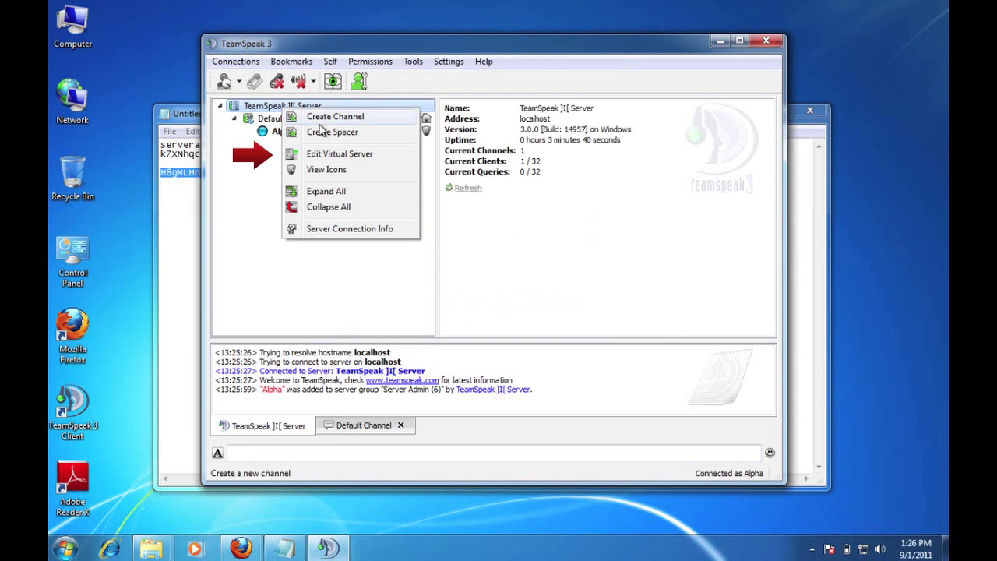
left_click(337, 155)
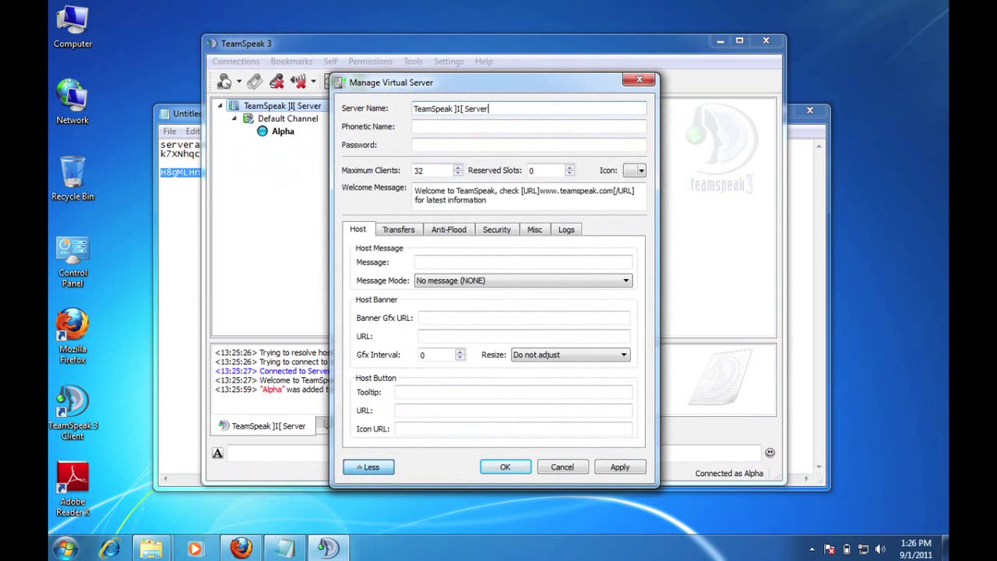
Rename the server to 'My Guild Teamspeak Server' and enter a join password.
left_click_drag(489, 109, 413, 109)
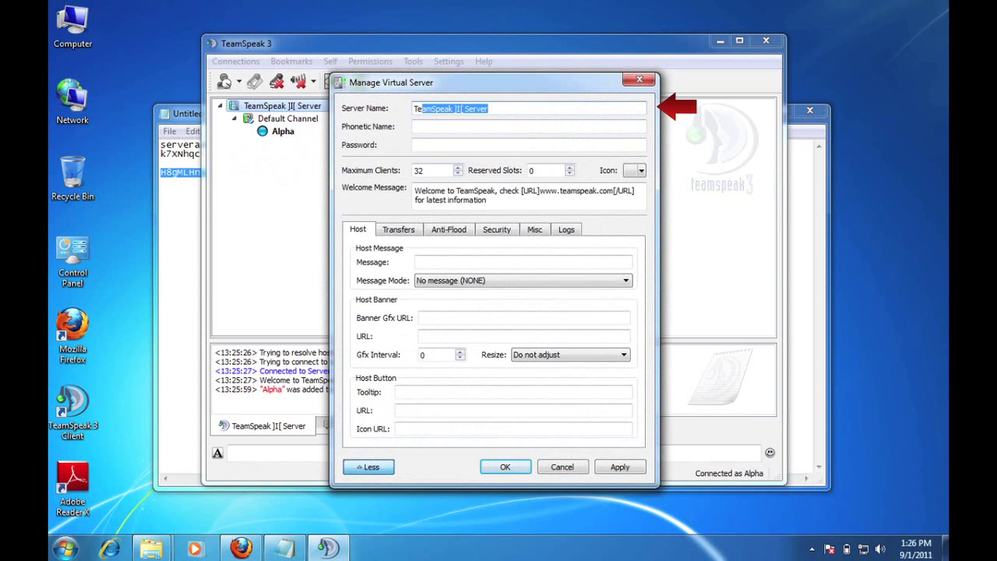
type("My Guild Teamspeak")
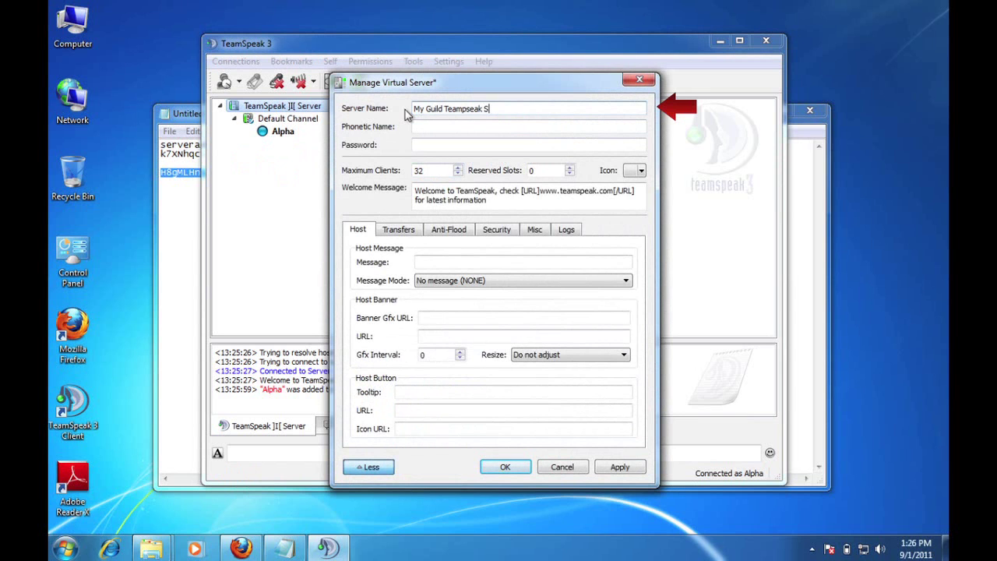
key("BackSpace")
key("BackSpace")
key("BackSpace")
key("BackSpace")
key("BackSpace")
key("BackSpace")
type("speak Server")
key("Tab")
key("Tab")
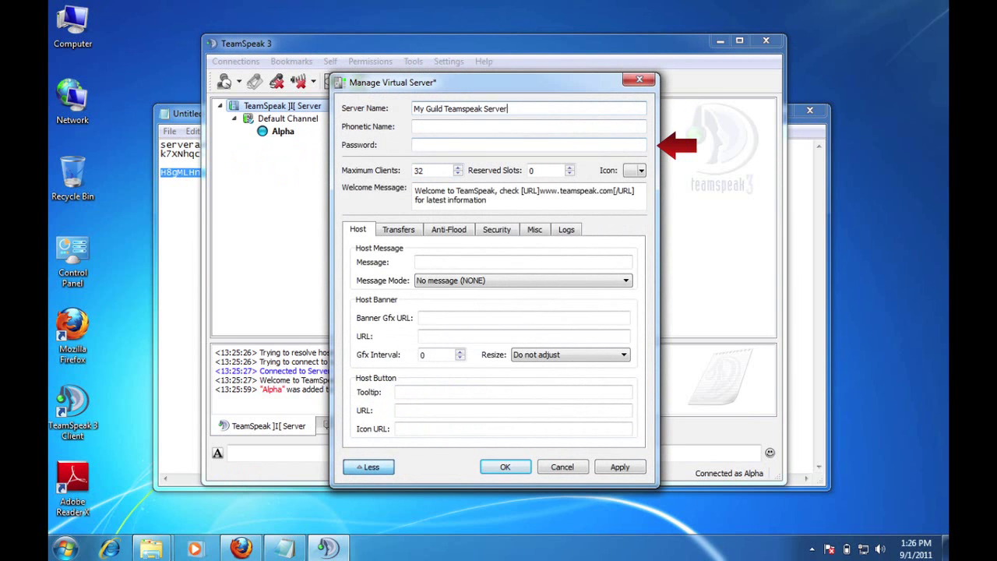
type("1234")
Replace the welcome message with 'Welcome to my guild's teamspeak server'.
left_click(445, 191)
key("ctrl+a")
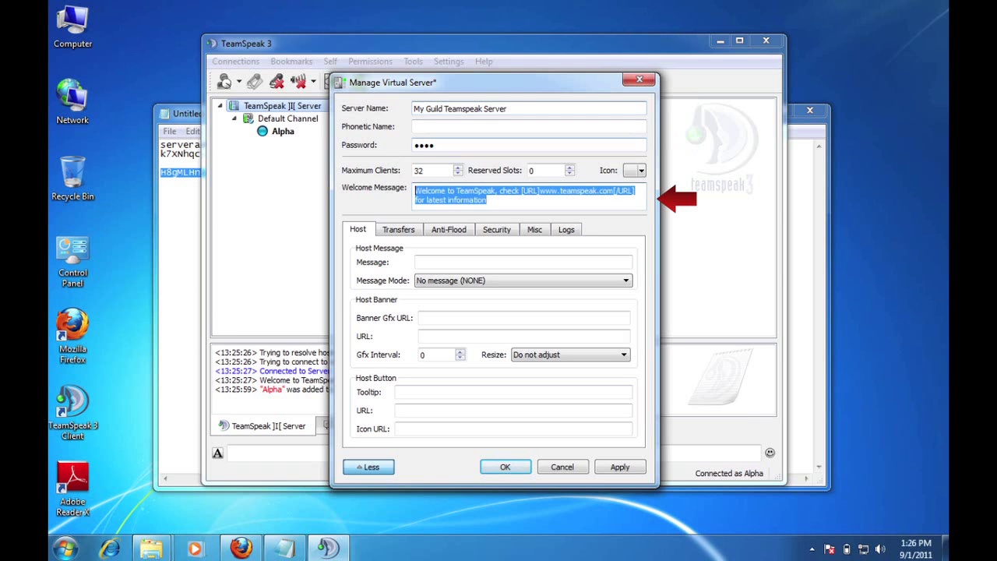
type("Welcome to my guild's teamspeak server")
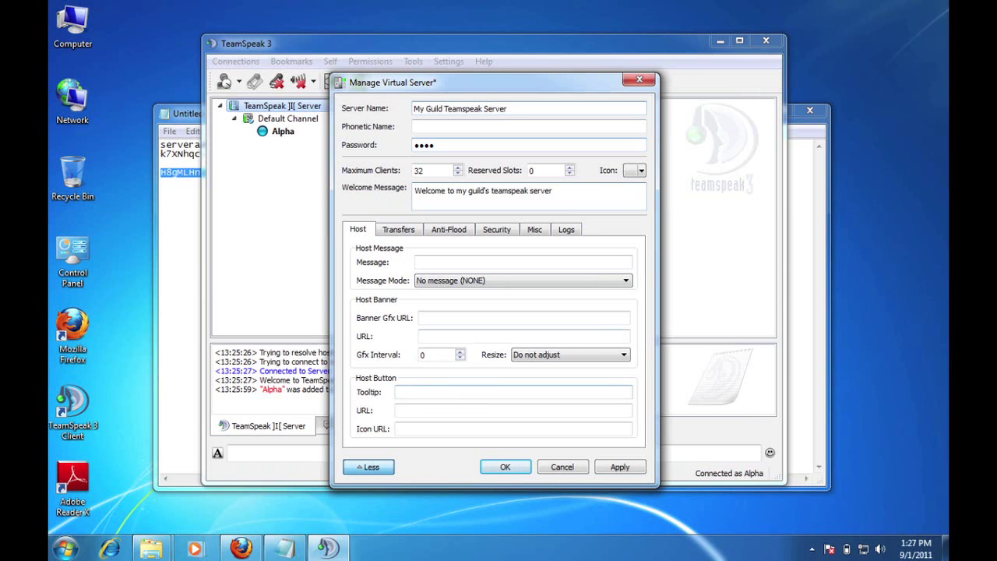
left_click(436, 392)
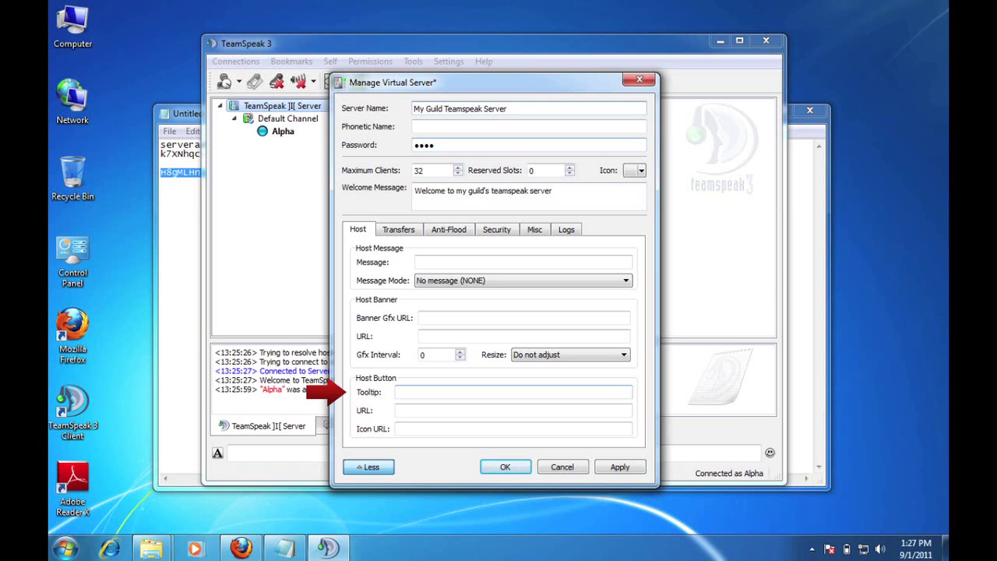
type("Visit my guild website")
left_click(512, 410)
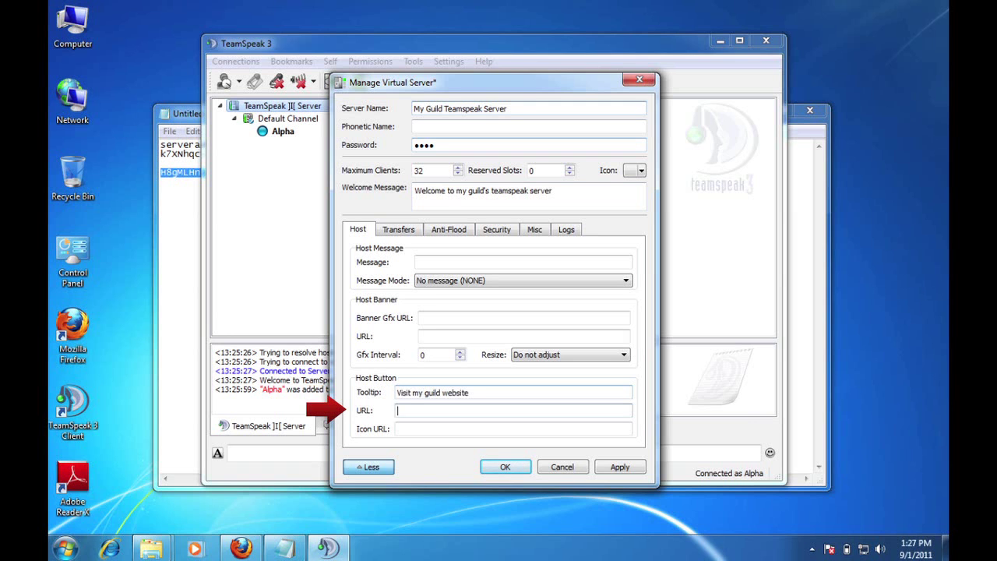
type("http://www.myguild.org")
left_click(397, 428)
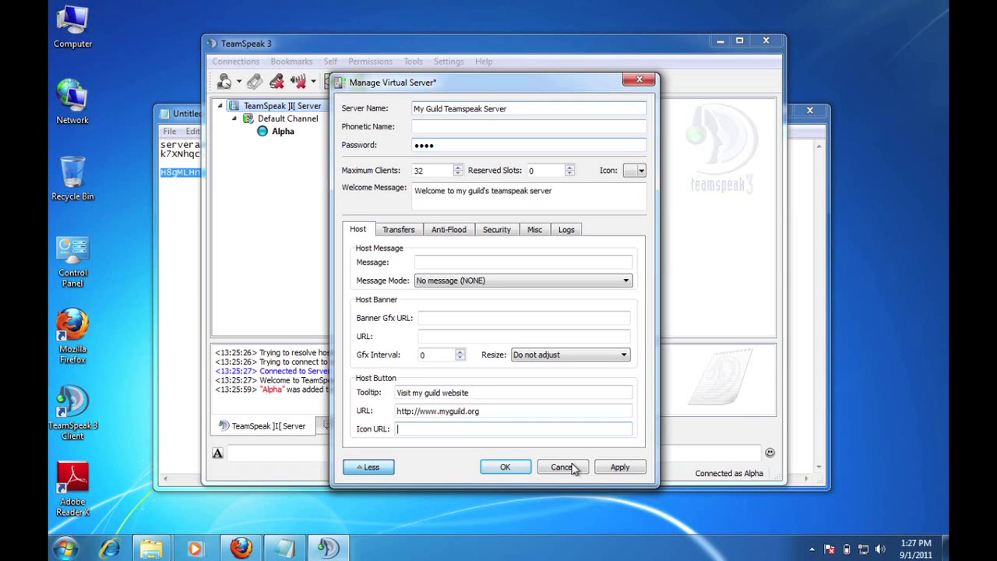
Apply the server settings, confirm the password, and close Manage Virtual Server.
left_click(616, 468)
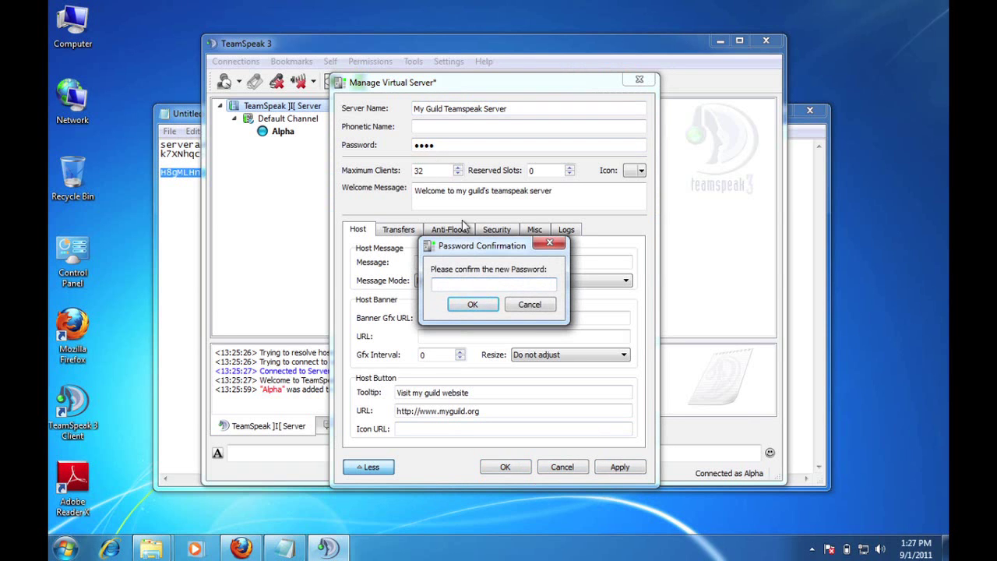
type("****")
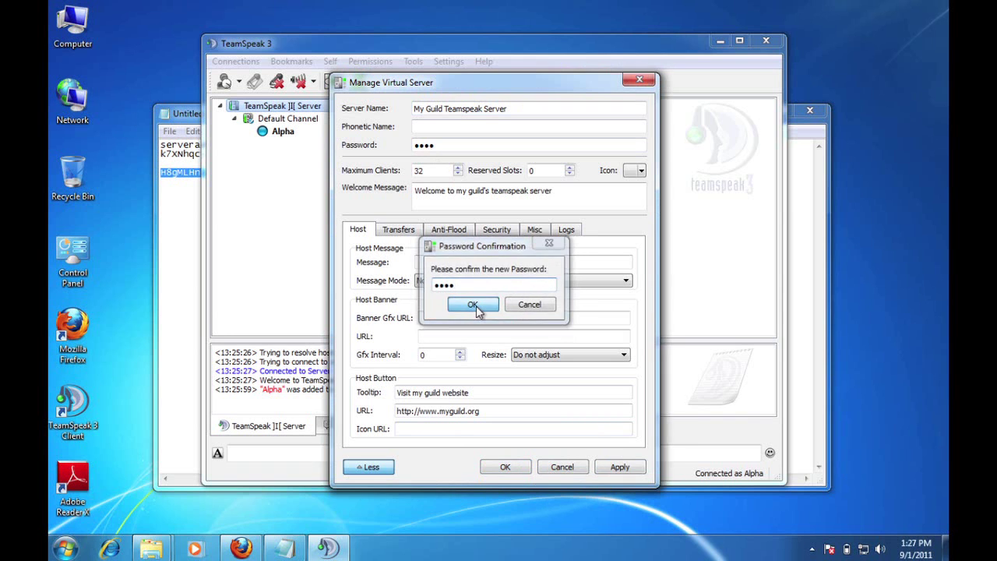
left_click(474, 305)
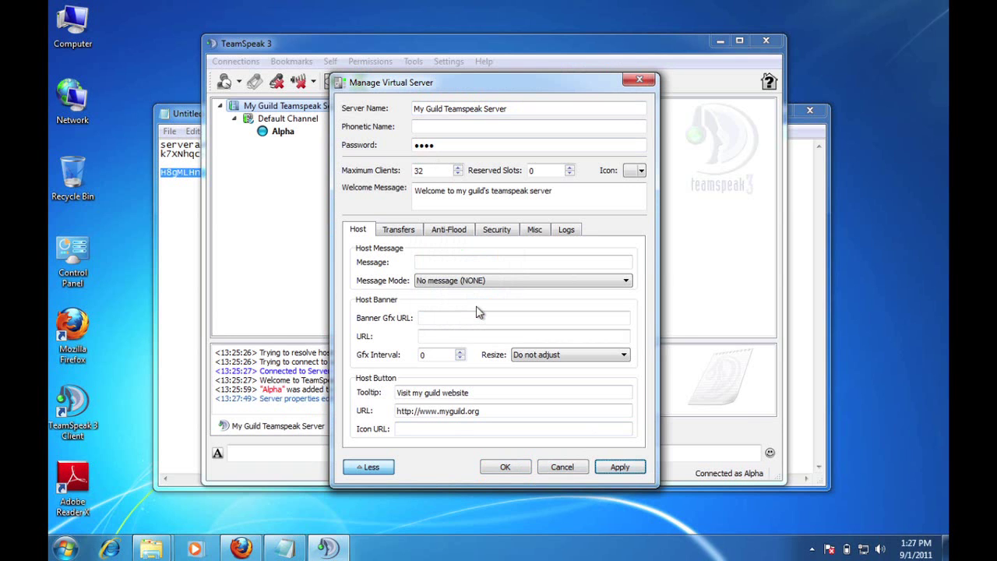
left_click(478, 317)
left_click(505, 467)
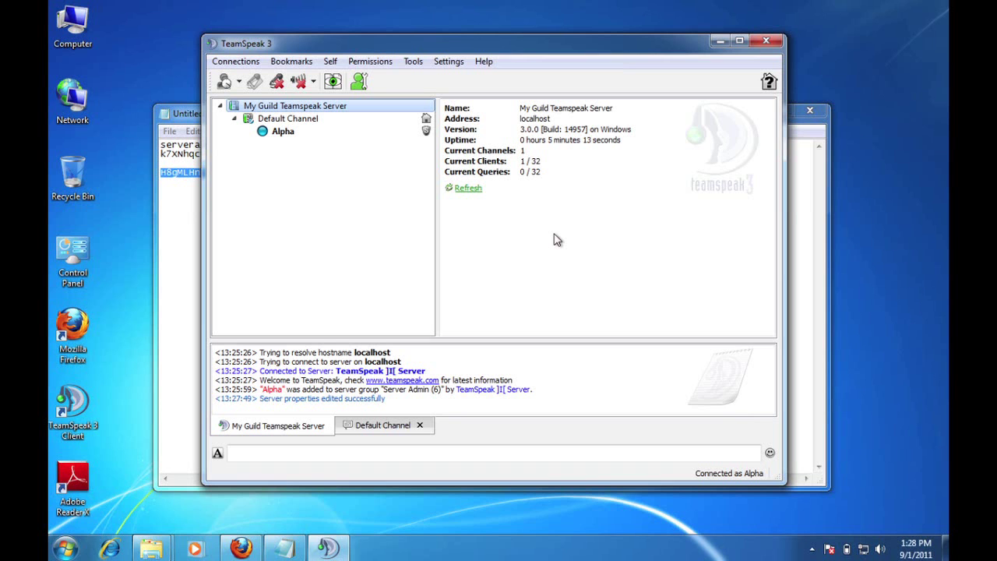
From Permissions > Privilege Keys, start a new Server Group key granting Server Admin.
left_click(375, 66)
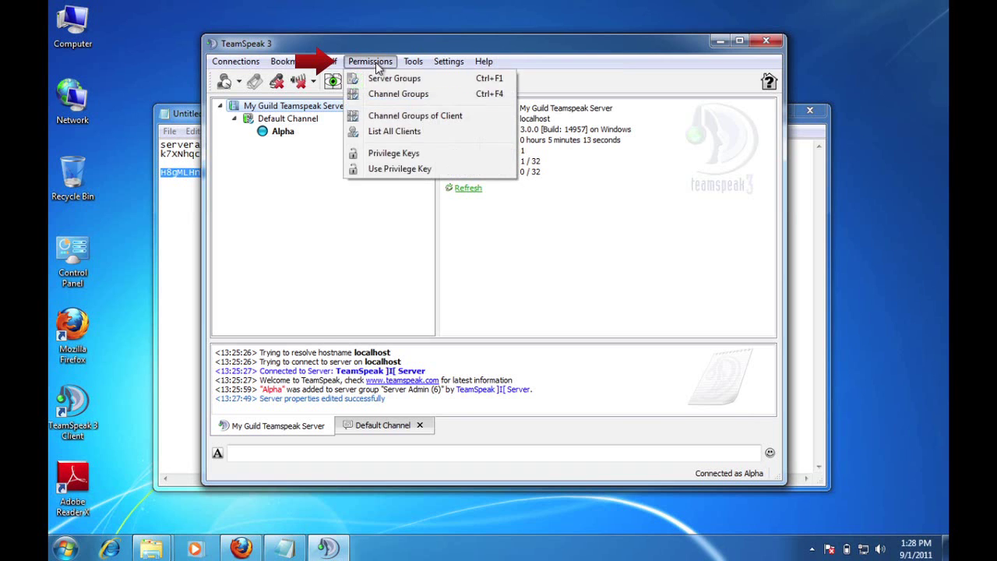
left_click(393, 154)
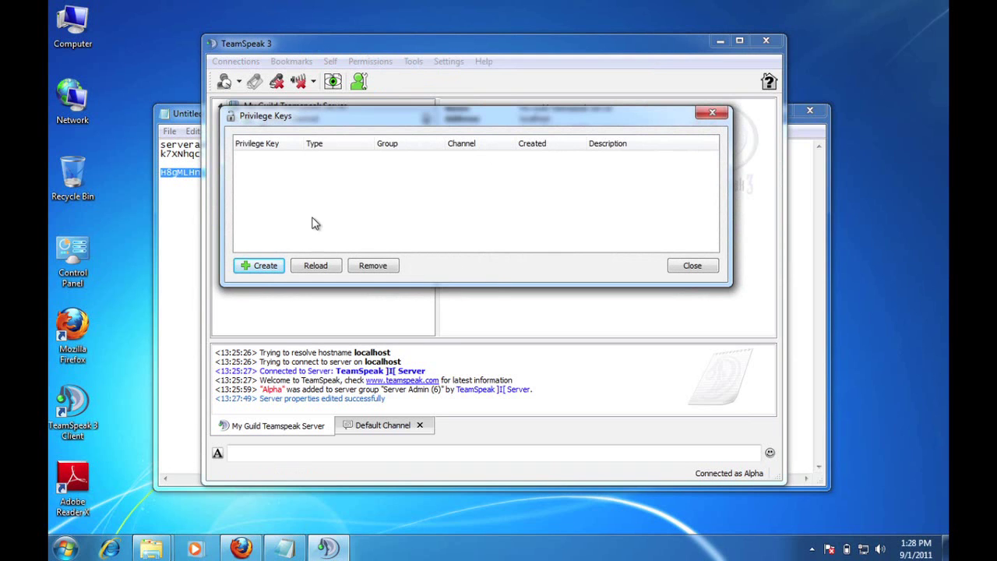
left_click(263, 267)
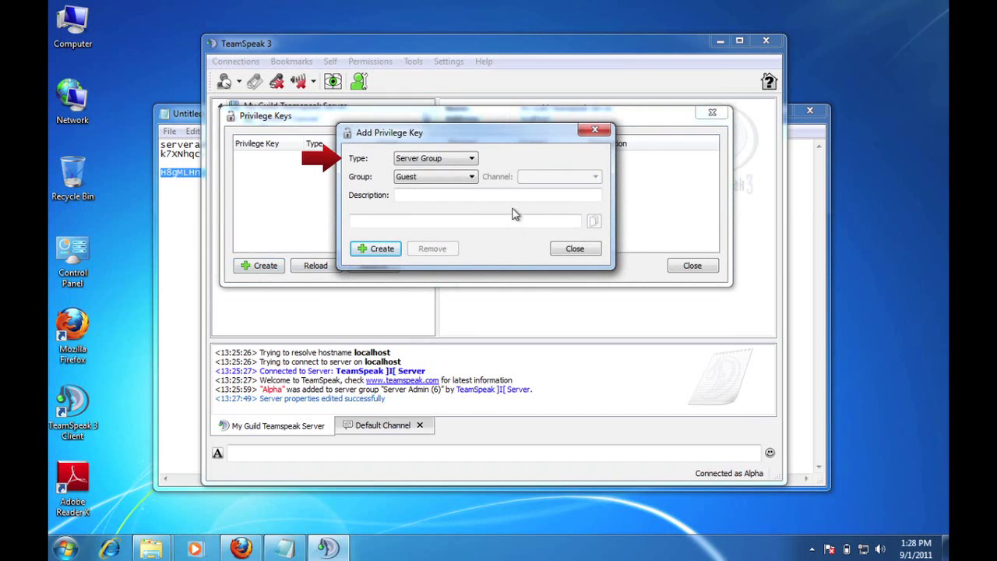
left_click(472, 158)
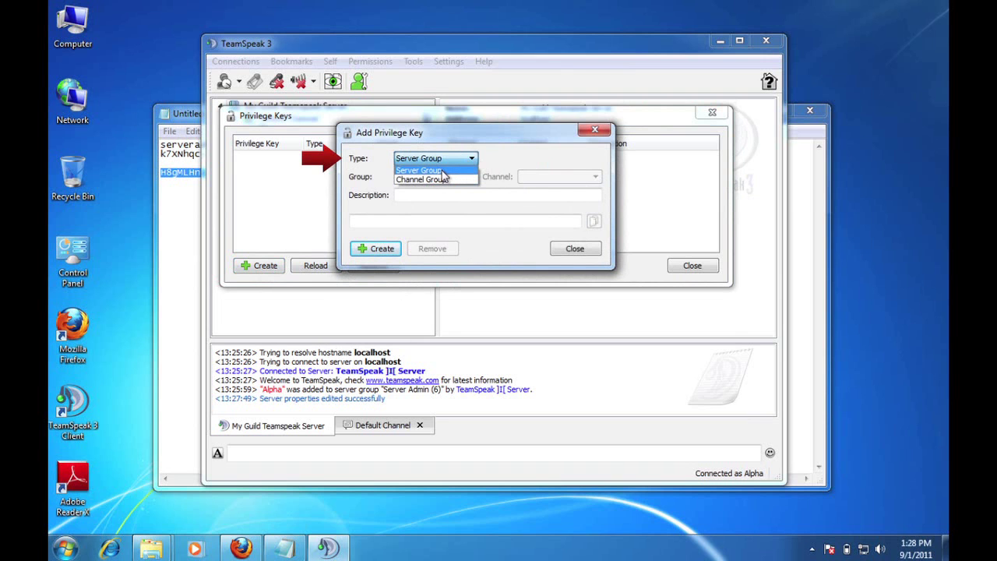
left_click(443, 174)
left_click(469, 179)
left_click(437, 190)
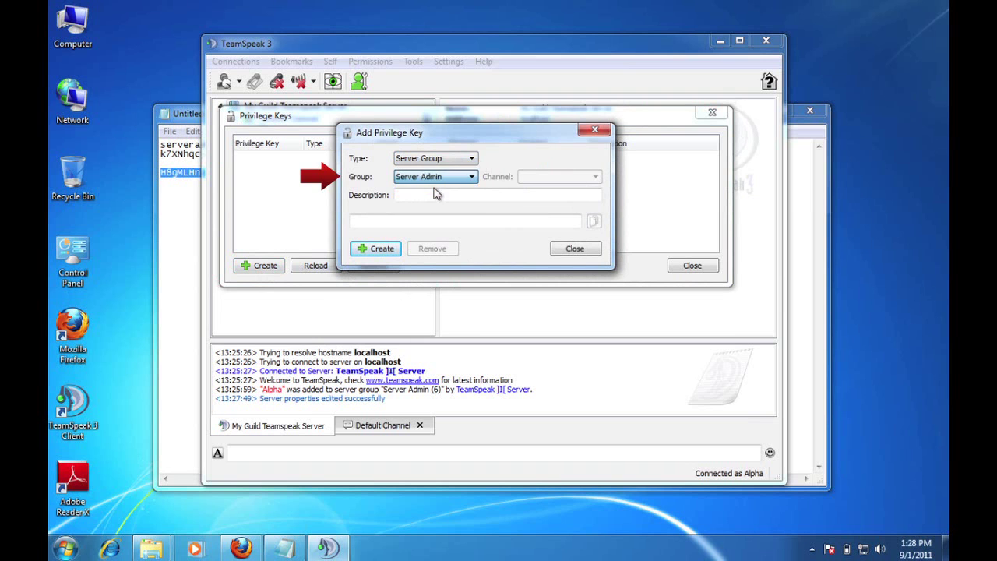
Describe the key as for the guild co-master, generate it, copy it, and close.
left_click(436, 197)
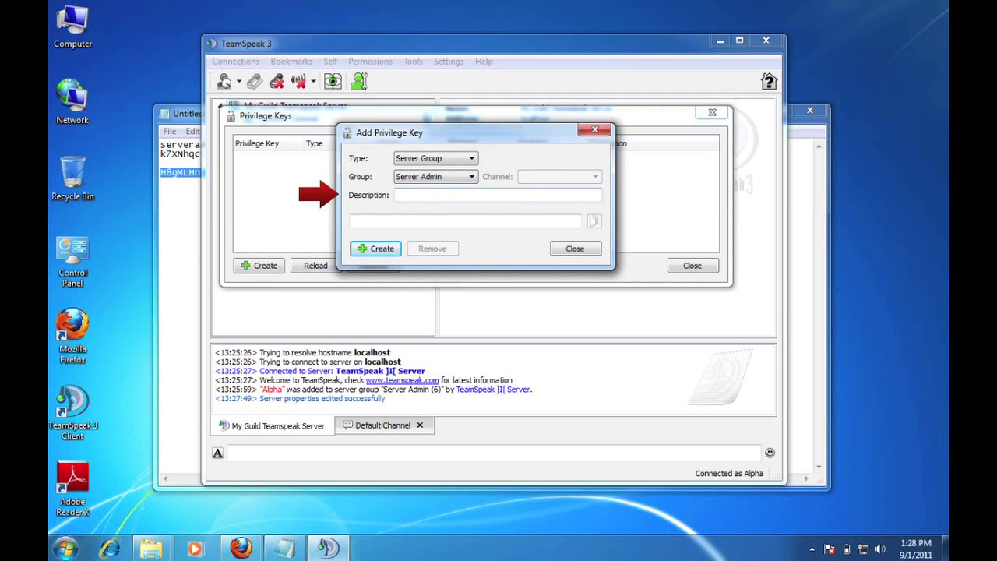
type("my guild co-master john")
left_click(377, 249)
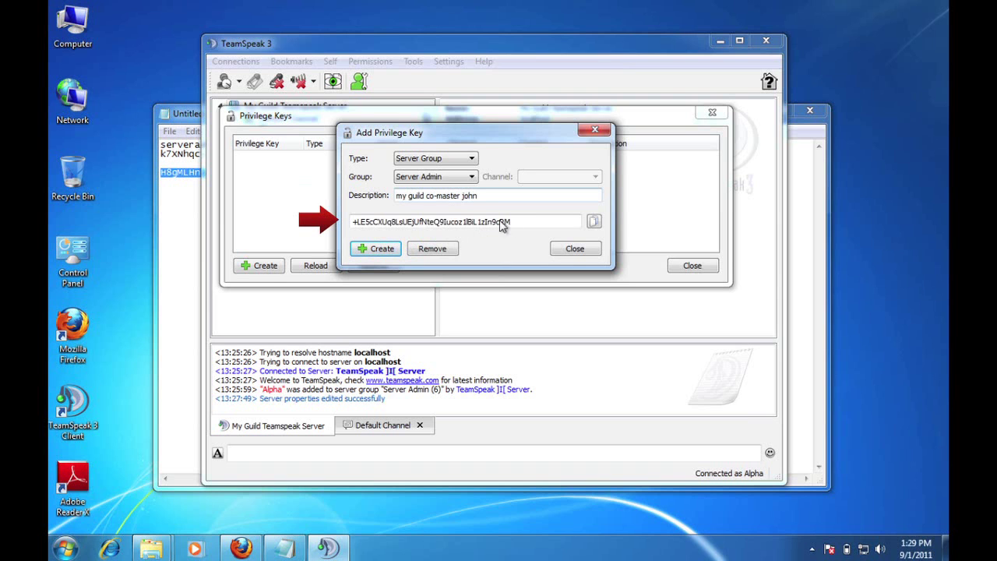
left_click(594, 222)
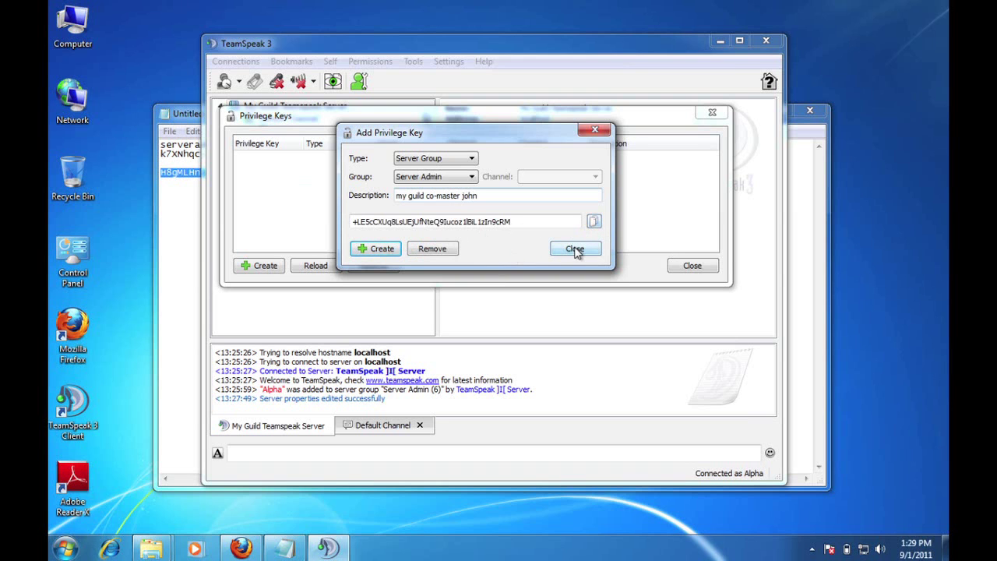
left_click(574, 250)
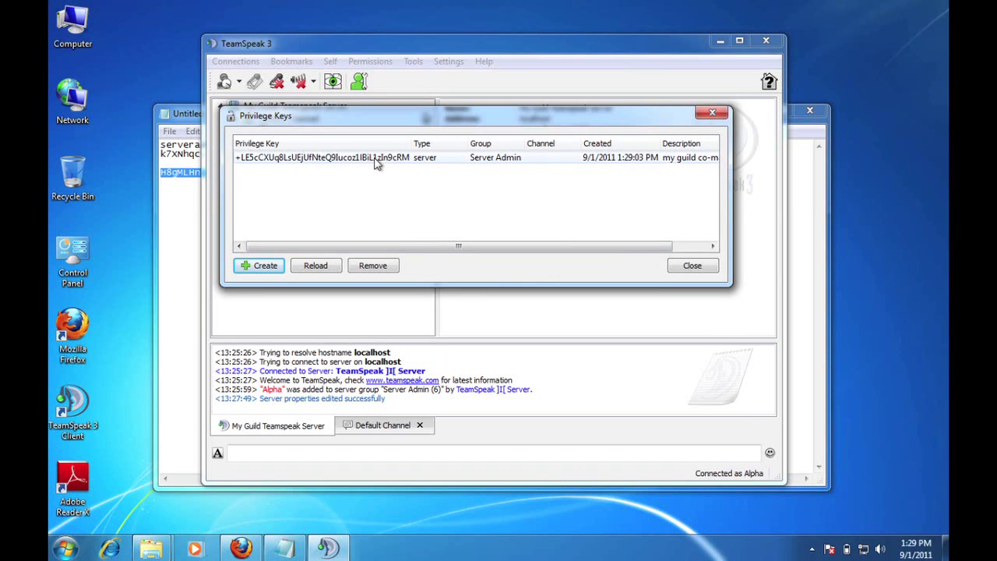
Close the Privilege Keys list to return to the server overview.
left_click(690, 268)
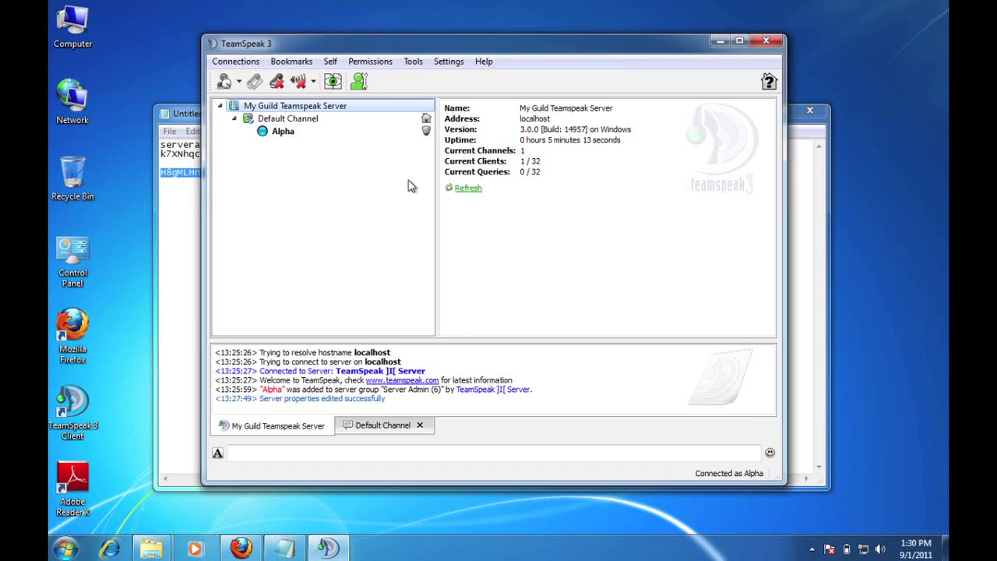
left_click(377, 62)
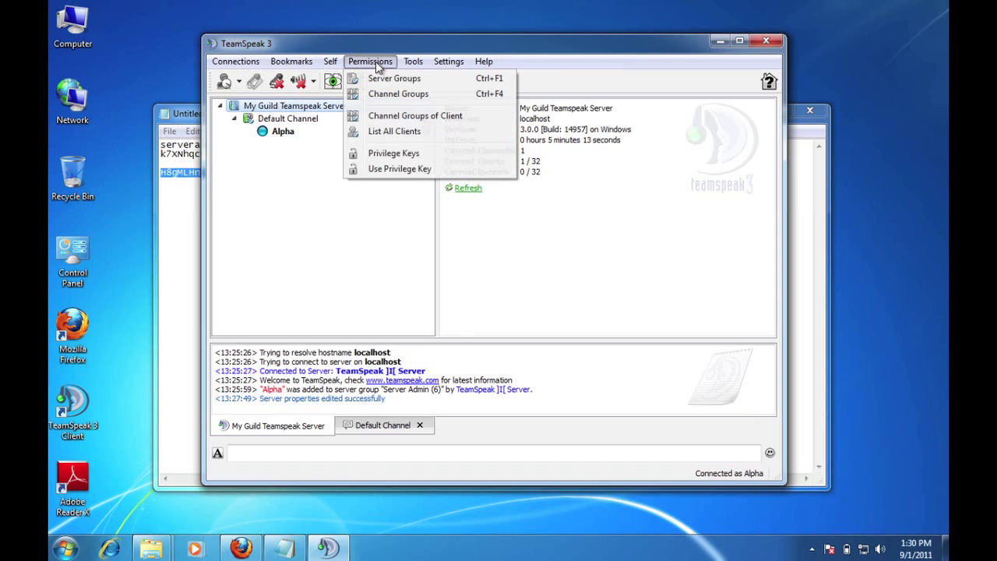
left_click(399, 170)
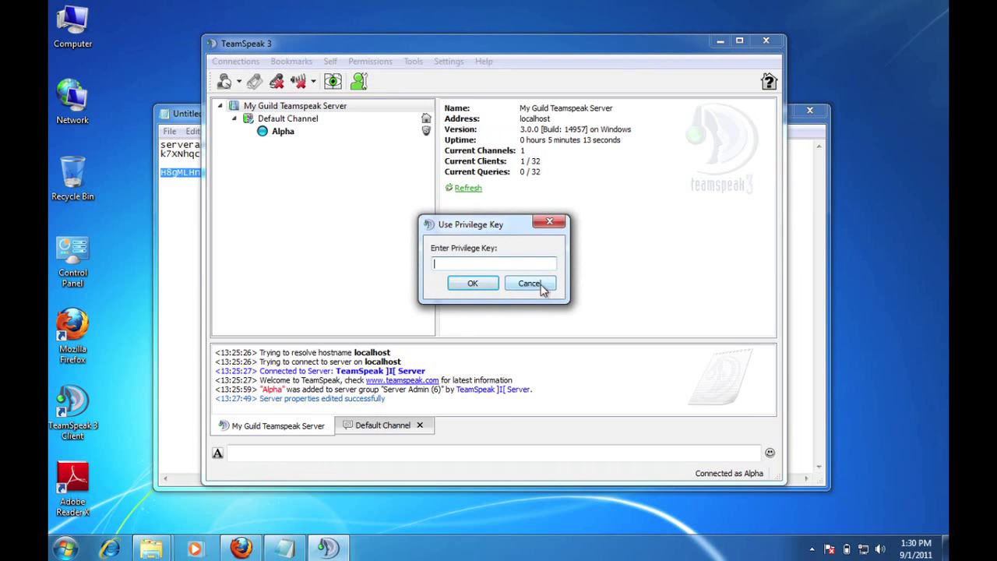
left_click(545, 285)
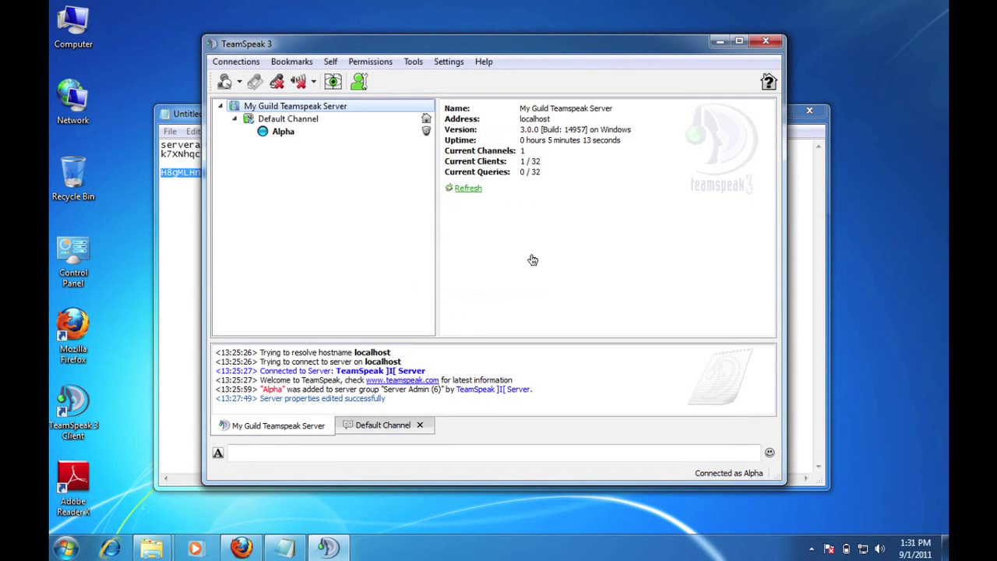